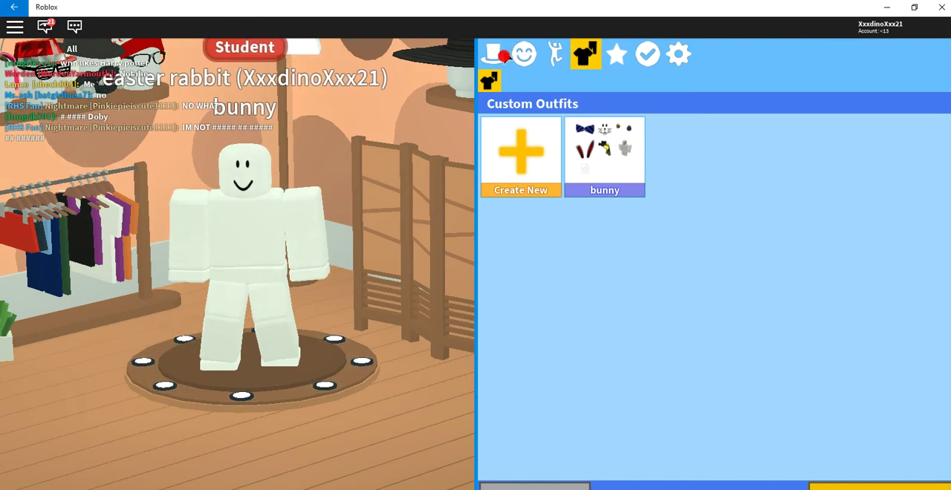
Try the gold headphones from Hats on the avatar, then take them off.
{"action": "left_click", "coordinate": [492, 53]}
{"action": "scroll", "coordinate": [875, 333], "scroll_direction": "down", "scroll_amount": 3}
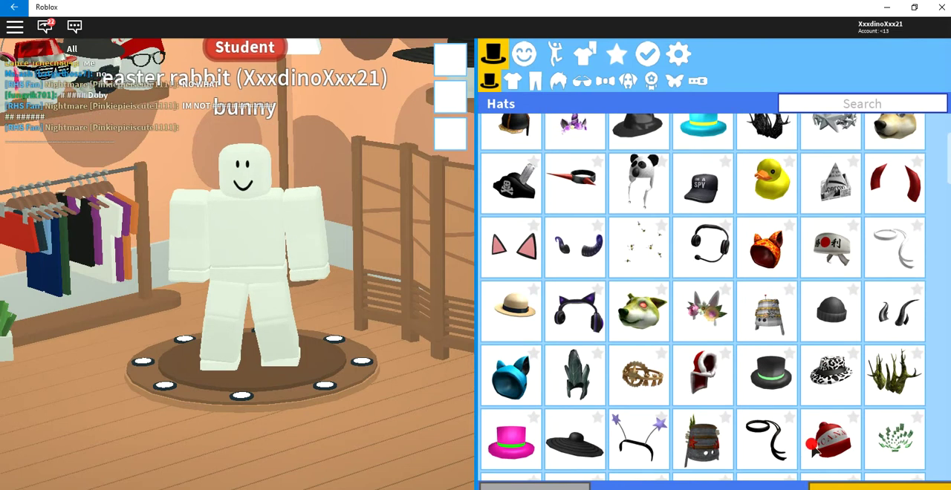
{"action": "scroll", "coordinate": [811, 450], "scroll_direction": "down", "scroll_amount": 3}
{"action": "scroll", "coordinate": [810, 444], "scroll_direction": "up", "scroll_amount": 3}
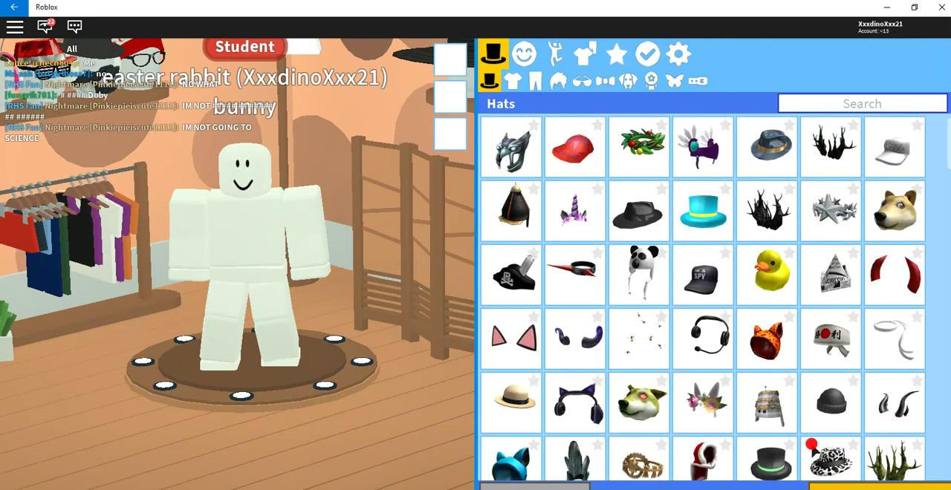
{"action": "scroll", "coordinate": [566, 303], "scroll_direction": "down", "scroll_amount": 4}
{"action": "scroll", "coordinate": [566, 303], "scroll_direction": "down", "scroll_amount": 4}
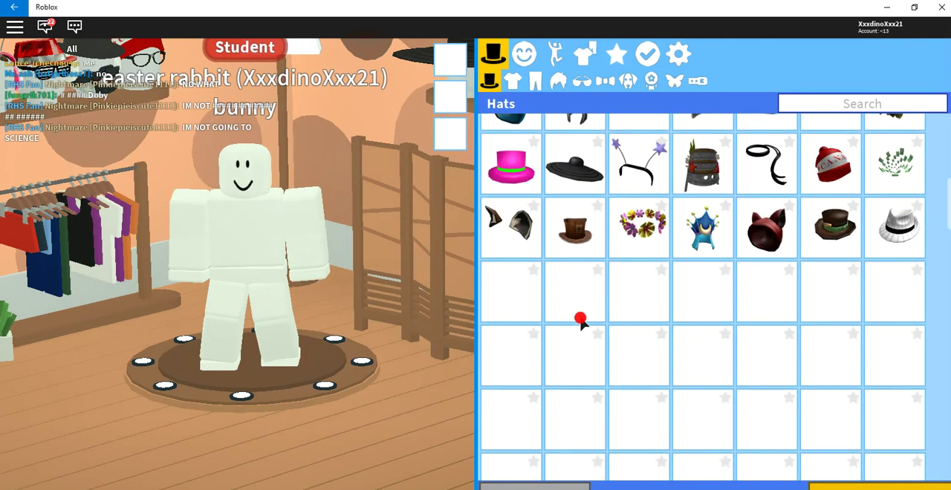
{"action": "scroll", "coordinate": [572, 312], "scroll_direction": "down", "scroll_amount": 3}
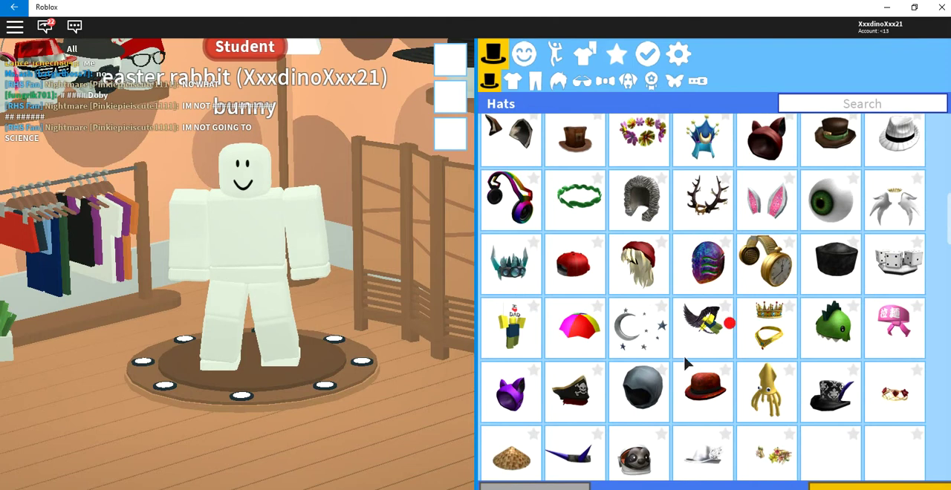
{"action": "left_click", "coordinate": [767, 264]}
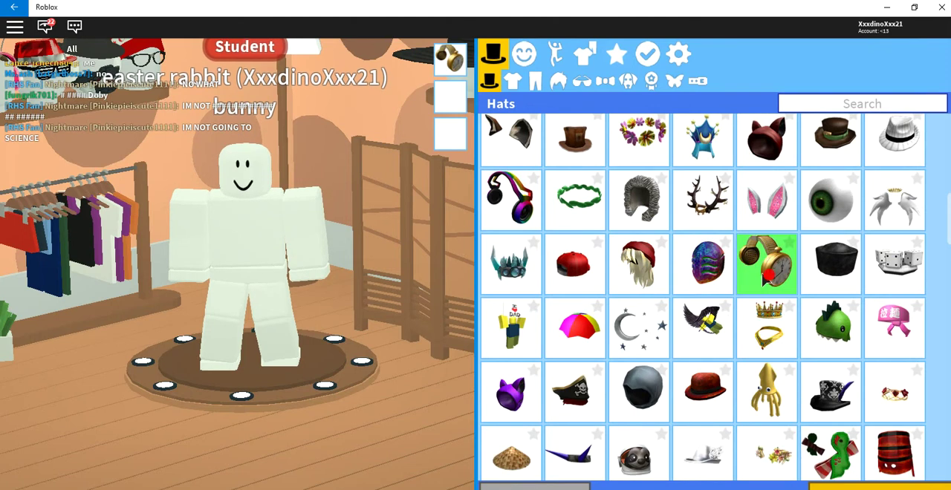
{"action": "left_click", "coordinate": [767, 264]}
{"action": "scroll", "coordinate": [739, 290], "scroll_direction": "down", "scroll_amount": 3}
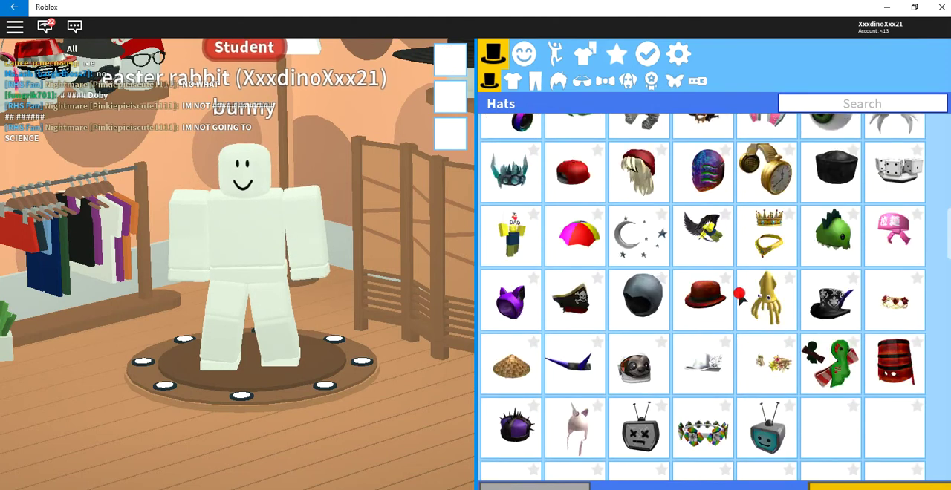
{"action": "scroll", "coordinate": [739, 290], "scroll_direction": "down", "scroll_amount": 3}
{"action": "scroll", "coordinate": [739, 290], "scroll_direction": "down", "scroll_amount": 3}
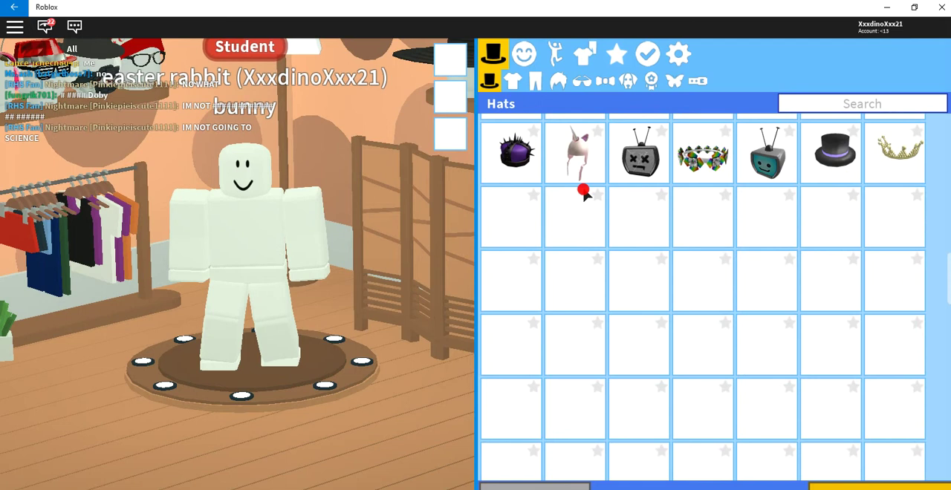
{"action": "scroll", "coordinate": [739, 290], "scroll_direction": "up", "scroll_amount": 3}
Browse Face, Front and Shoulder accessories, then bring up the Costumes section.
{"action": "left_click", "coordinate": [581, 80]}
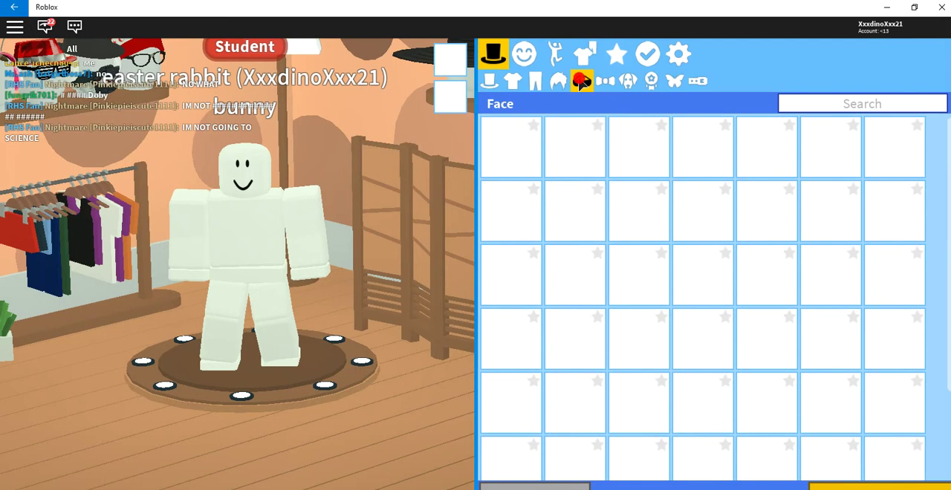
{"action": "left_click", "coordinate": [605, 80]}
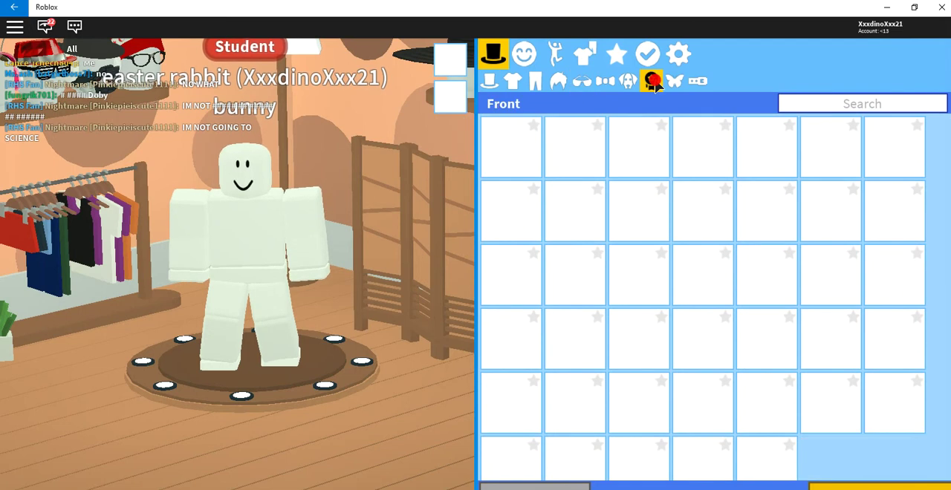
{"action": "left_click", "coordinate": [628, 80]}
{"action": "left_click", "coordinate": [489, 80]}
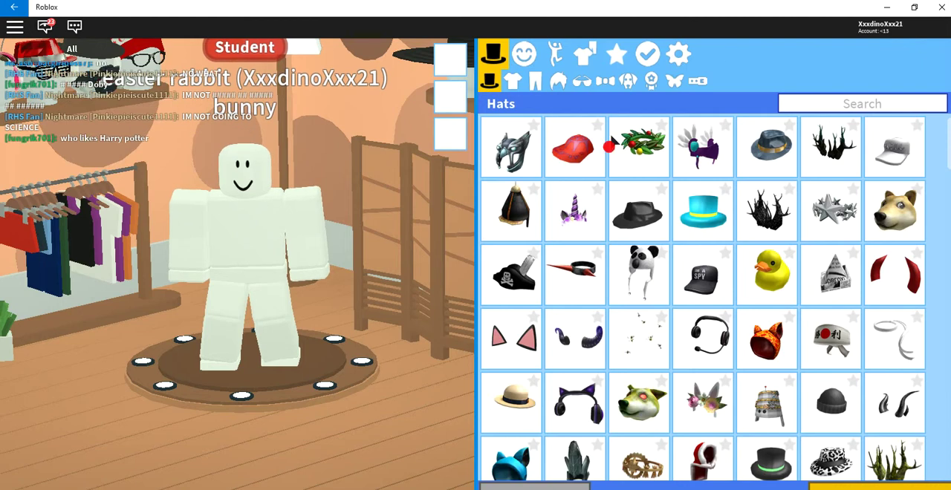
{"action": "left_click", "coordinate": [524, 54]}
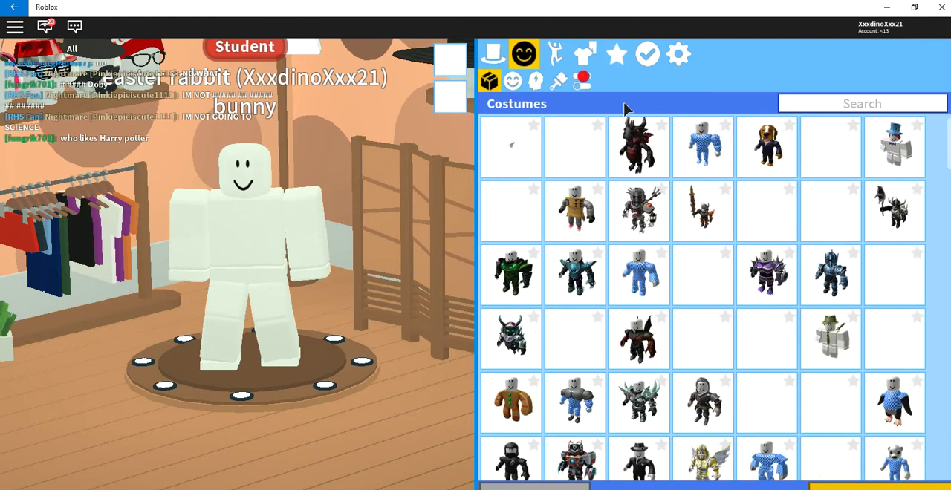
Try tan, pale yellow, cream and white body colours before settling on brown.
{"action": "left_click", "coordinate": [558, 80]}
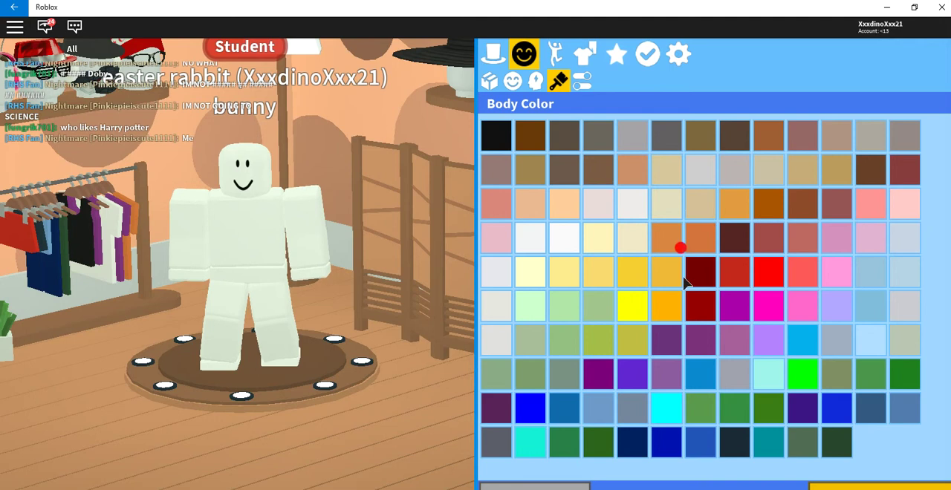
{"action": "left_click", "coordinate": [562, 205]}
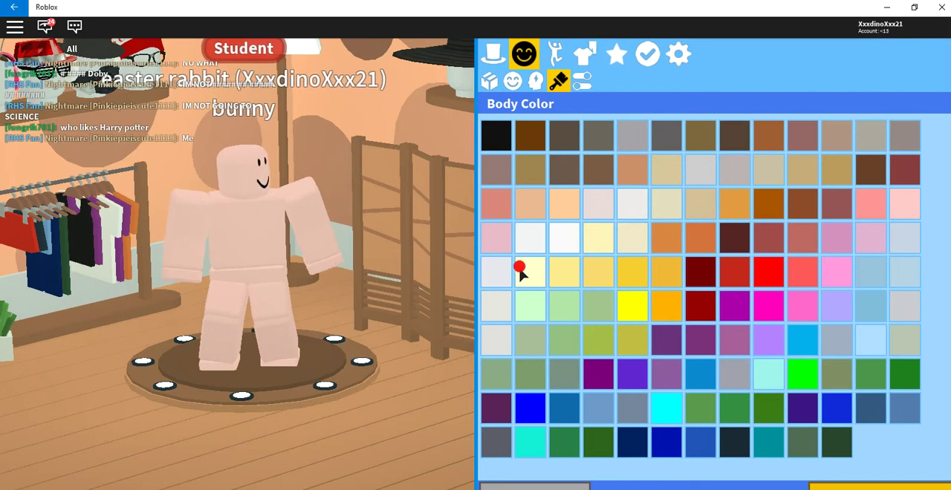
{"action": "left_click", "coordinate": [557, 206]}
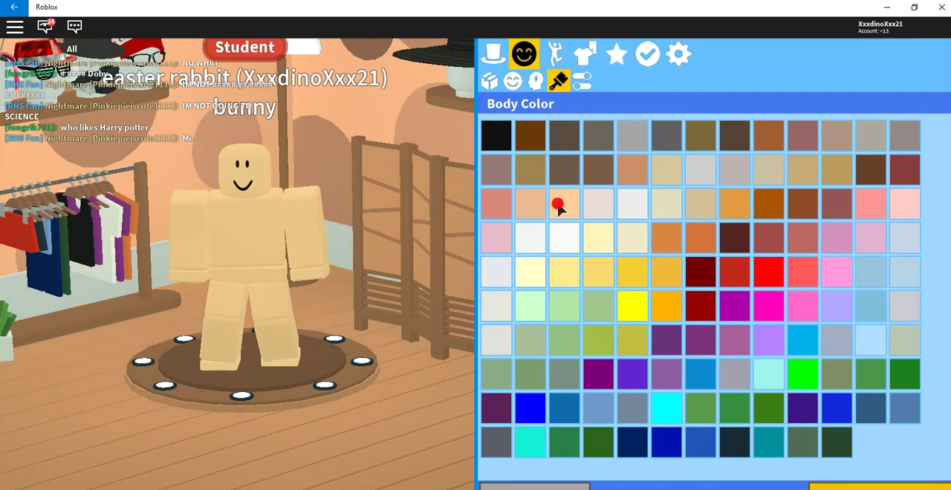
{"action": "left_click", "coordinate": [598, 273]}
{"action": "left_click", "coordinate": [532, 274]}
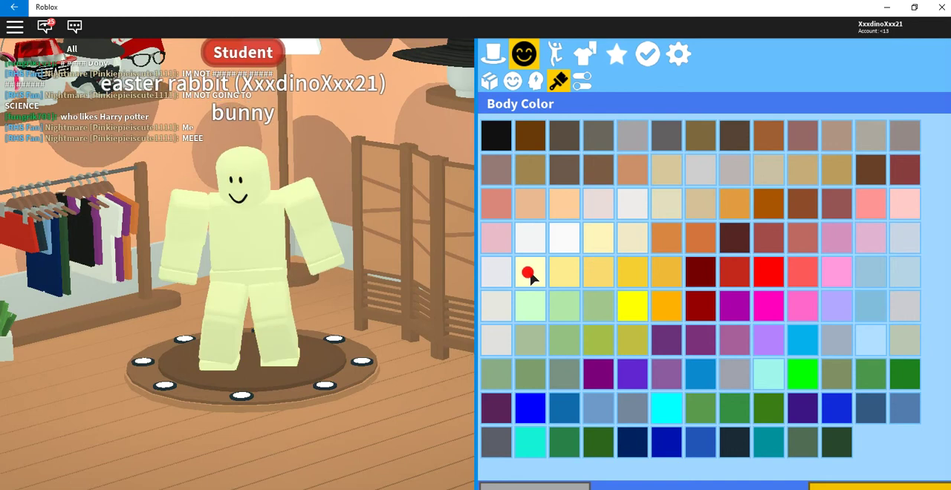
{"action": "left_click", "coordinate": [498, 274]}
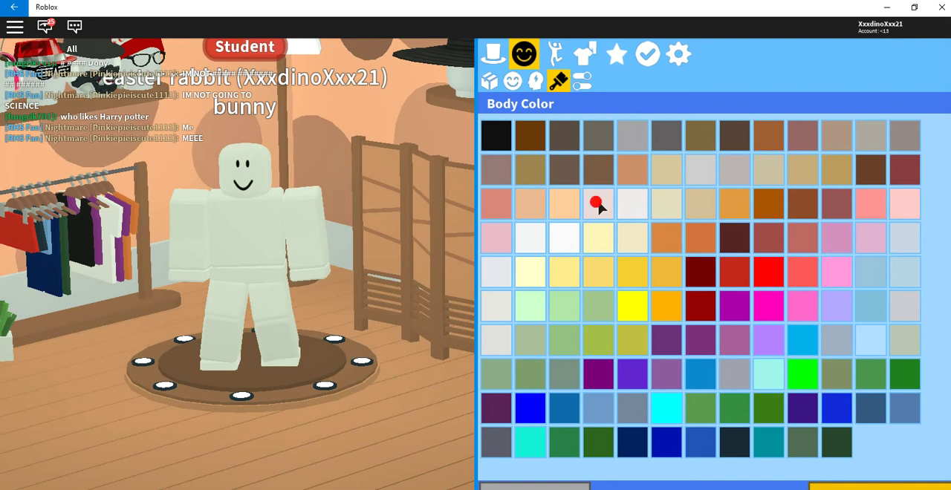
{"action": "left_click", "coordinate": [531, 136]}
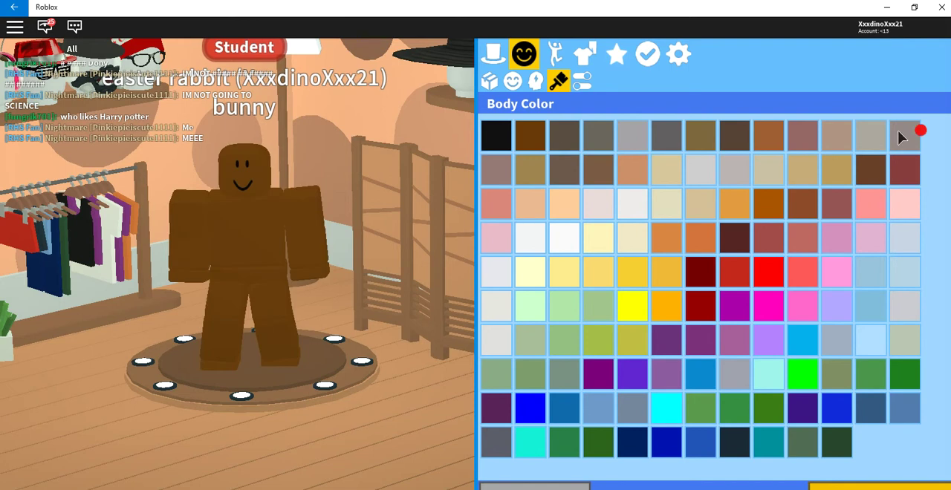
Browse heads, faces and costumes, retry tan shades, and keep the brown body colour.
{"action": "left_click", "coordinate": [534, 81]}
{"action": "left_click", "coordinate": [512, 80]}
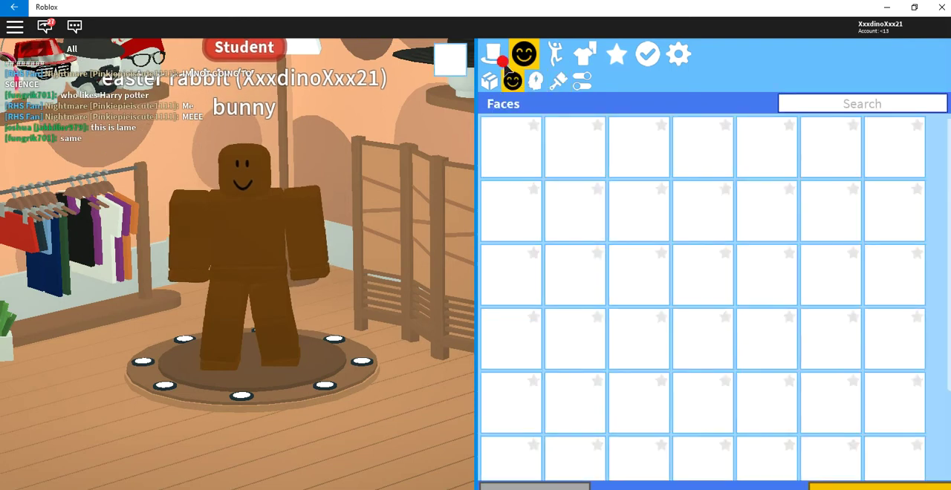
{"action": "left_click", "coordinate": [494, 53]}
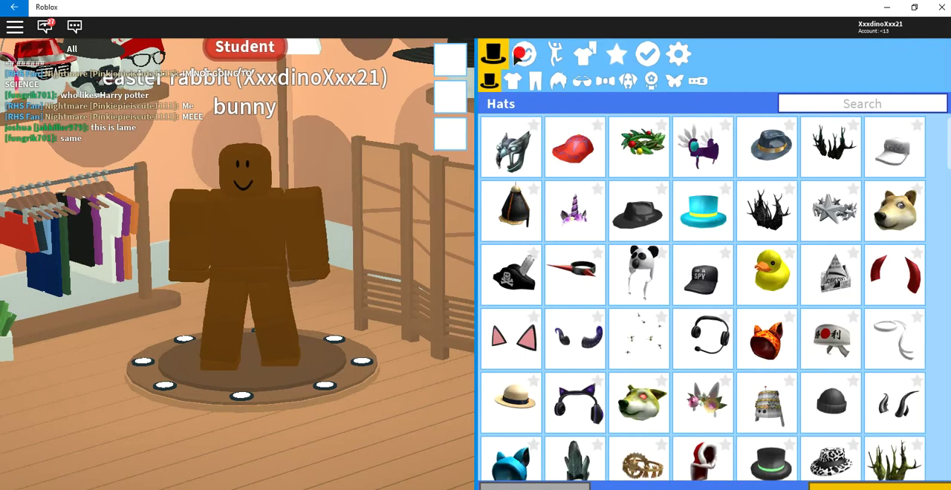
{"action": "left_click", "coordinate": [523, 53]}
{"action": "left_click", "coordinate": [561, 80]}
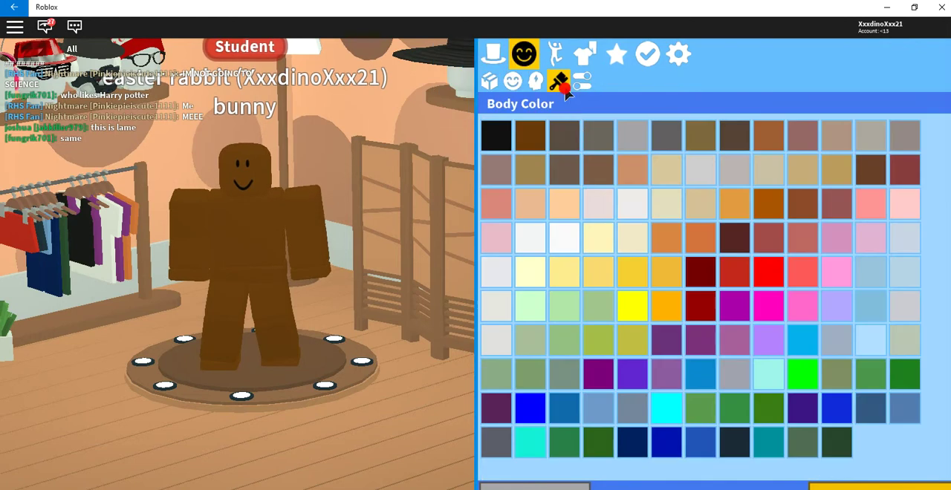
{"action": "left_click", "coordinate": [563, 206]}
{"action": "left_click", "coordinate": [525, 204]}
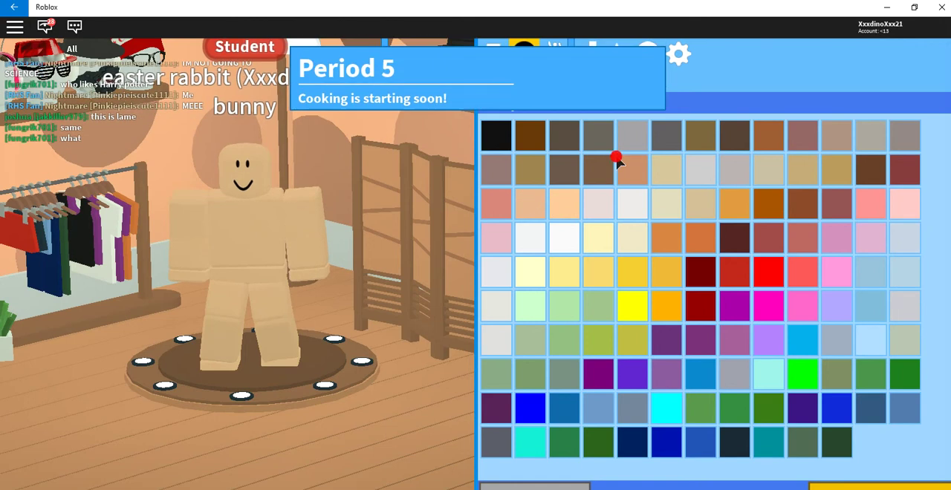
{"action": "left_click", "coordinate": [529, 135]}
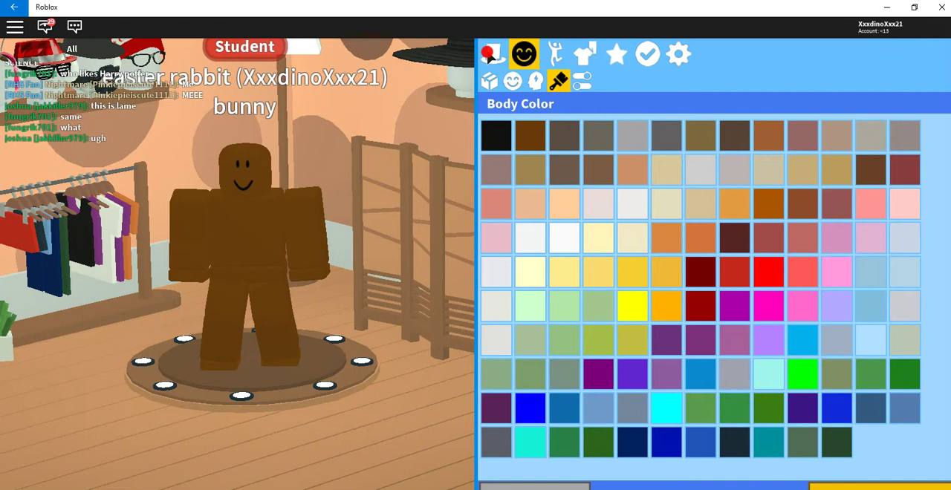
{"action": "left_click", "coordinate": [492, 53]}
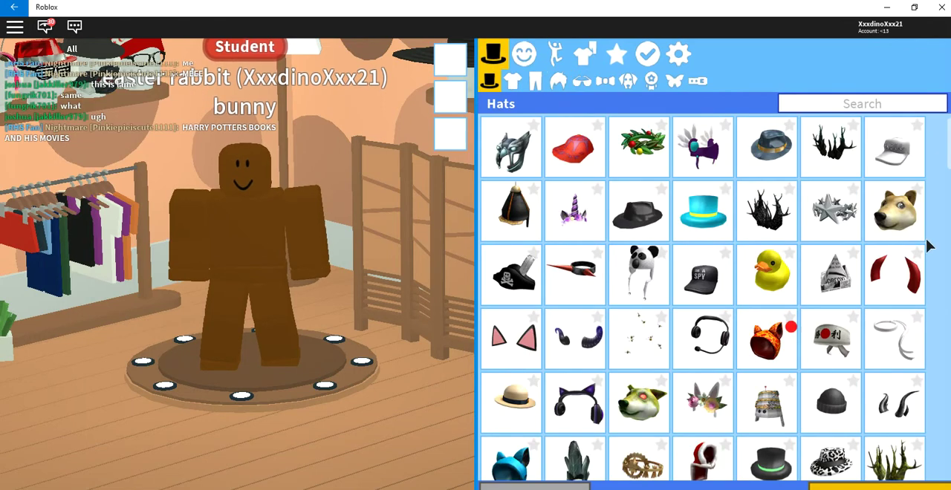
{"action": "scroll", "coordinate": [854, 297], "scroll_direction": "down", "scroll_amount": 3}
{"action": "scroll", "coordinate": [854, 334], "scroll_direction": "down", "scroll_amount": 3}
{"action": "scroll", "coordinate": [847, 356], "scroll_direction": "down", "scroll_amount": 3}
{"action": "scroll", "coordinate": [847, 375], "scroll_direction": "down", "scroll_amount": 3}
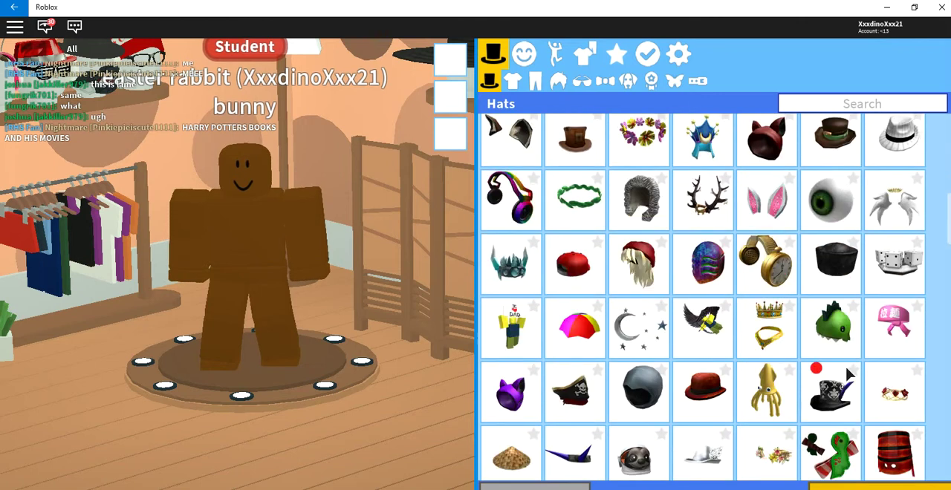
{"action": "scroll", "coordinate": [840, 375], "scroll_direction": "down", "scroll_amount": 3}
{"action": "scroll", "coordinate": [765, 379], "scroll_direction": "down", "scroll_amount": 3}
{"action": "scroll", "coordinate": [751, 368], "scroll_direction": "down", "scroll_amount": 3}
{"action": "scroll", "coordinate": [736, 358], "scroll_direction": "down", "scroll_amount": 3}
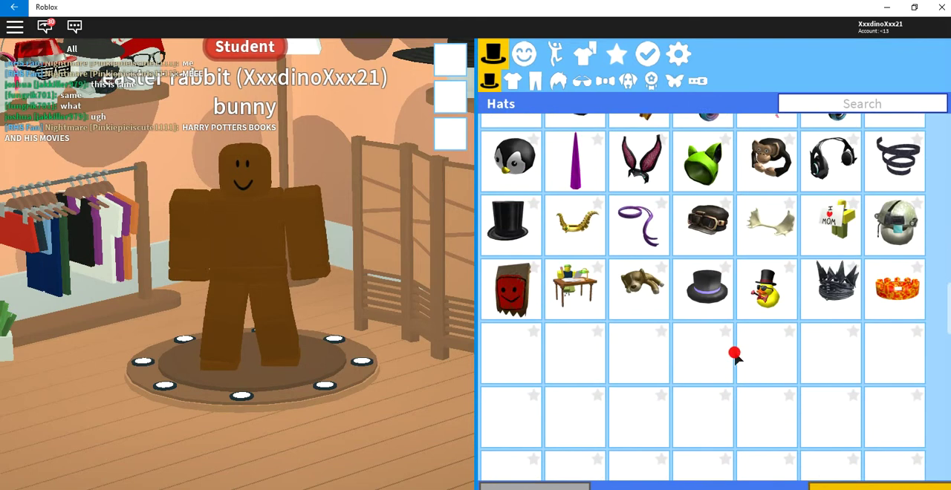
{"action": "scroll", "coordinate": [734, 357], "scroll_direction": "down", "scroll_amount": 2}
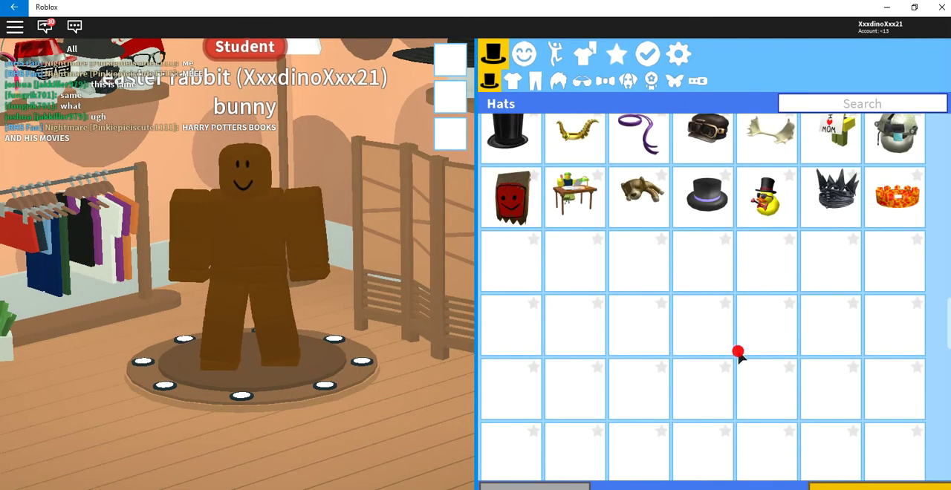
{"action": "scroll", "coordinate": [734, 355], "scroll_direction": "down", "scroll_amount": 3}
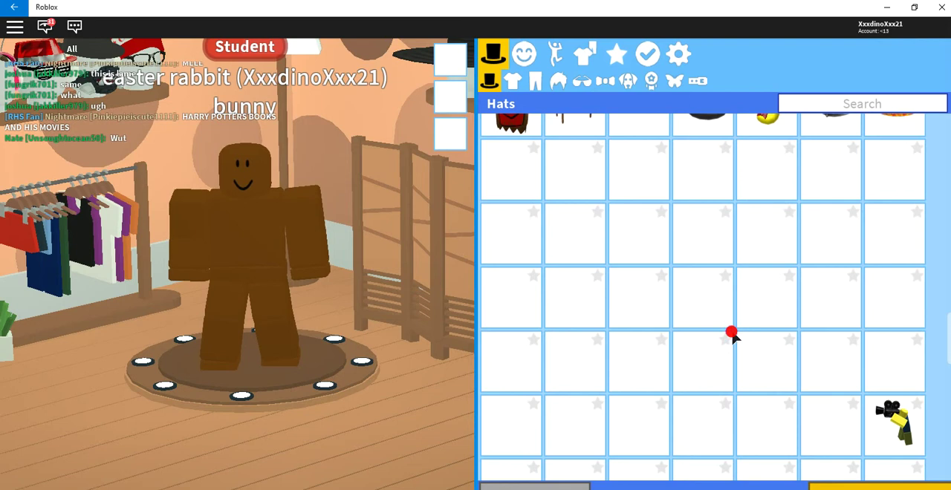
{"action": "scroll", "coordinate": [688, 294], "scroll_direction": "up", "scroll_amount": 5}
{"action": "scroll", "coordinate": [686, 253], "scroll_direction": "up", "scroll_amount": 3}
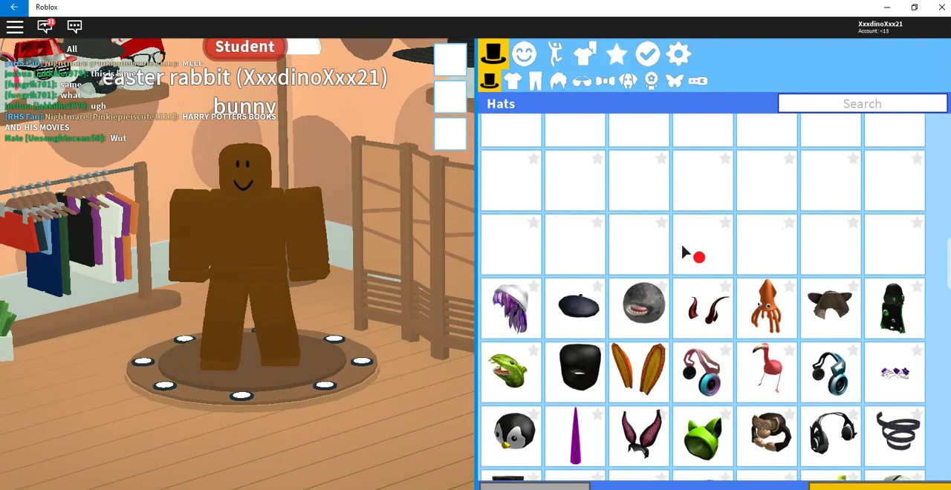
{"action": "scroll", "coordinate": [686, 252], "scroll_direction": "up", "scroll_amount": 3}
{"action": "scroll", "coordinate": [685, 252], "scroll_direction": "up", "scroll_amount": 2}
{"action": "scroll", "coordinate": [686, 253], "scroll_direction": "up", "scroll_amount": 2}
{"action": "scroll", "coordinate": [683, 245], "scroll_direction": "up", "scroll_amount": 2}
{"action": "scroll", "coordinate": [639, 251], "scroll_direction": "down", "scroll_amount": 4}
{"action": "scroll", "coordinate": [639, 252], "scroll_direction": "down", "scroll_amount": 4}
{"action": "scroll", "coordinate": [639, 251], "scroll_direction": "down", "scroll_amount": 3}
{"action": "scroll", "coordinate": [639, 251], "scroll_direction": "down", "scroll_amount": 4}
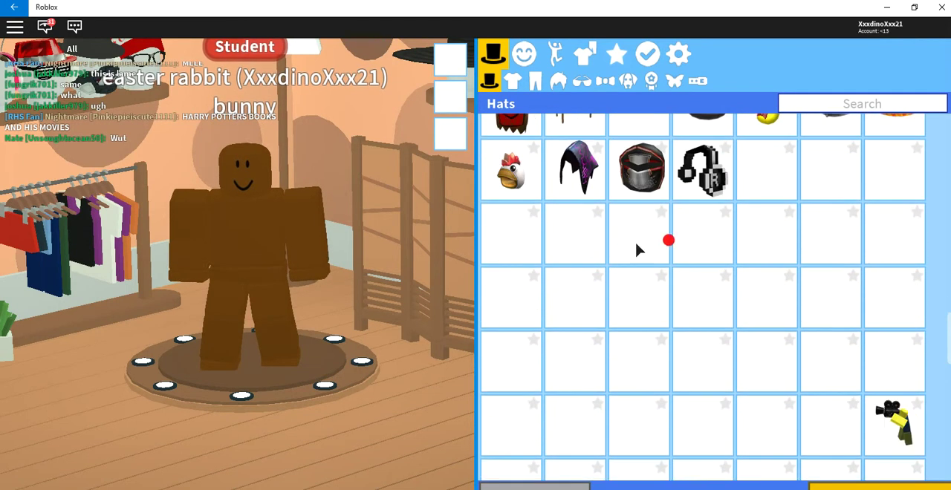
Search the Shirts catalog for 'gold'.
{"action": "left_click", "coordinate": [512, 80]}
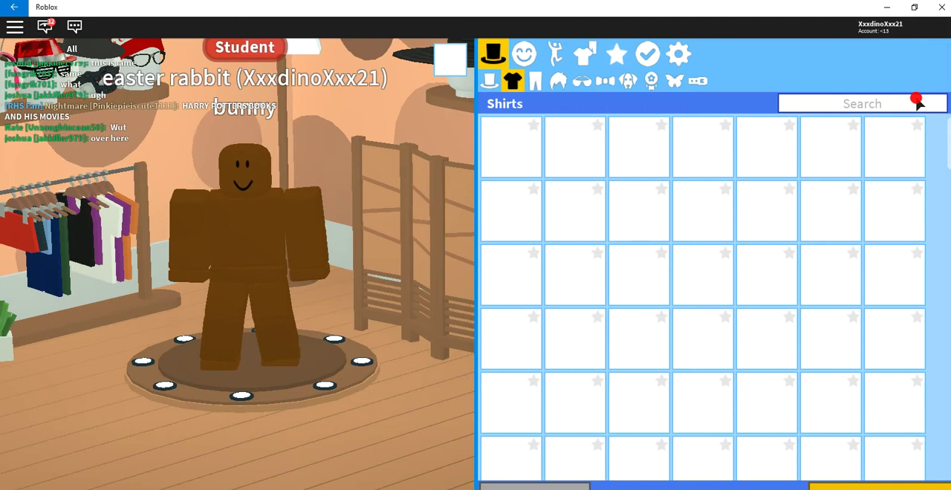
{"action": "left_click", "coordinate": [891, 103]}
{"action": "left_click", "coordinate": [892, 103]}
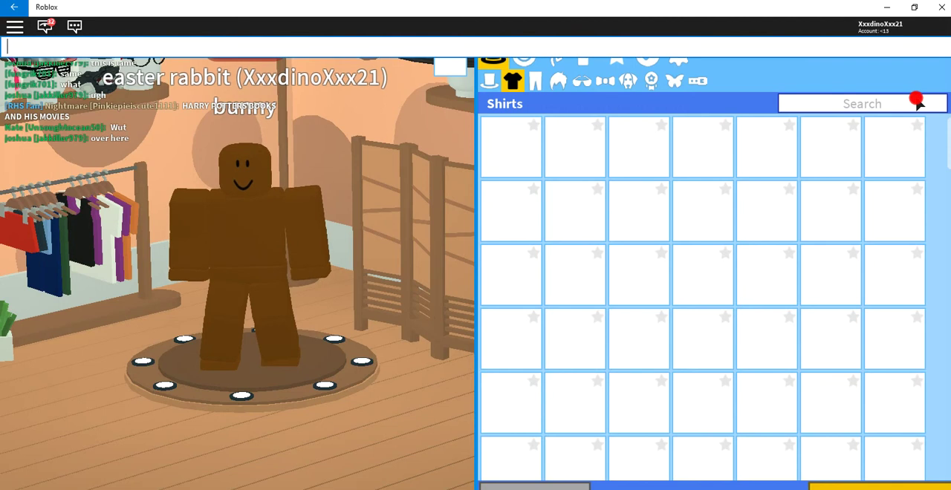
{"action": "type", "text": "gold"}
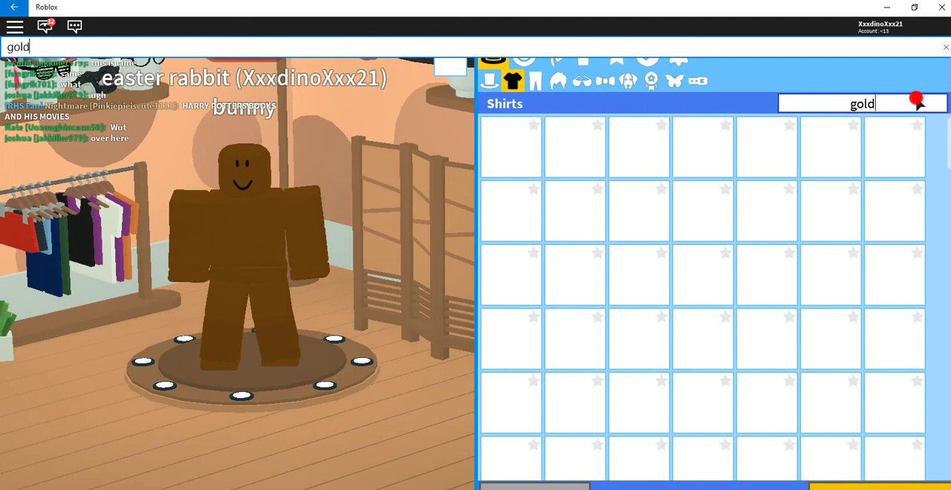
{"action": "key", "text": "Return"}
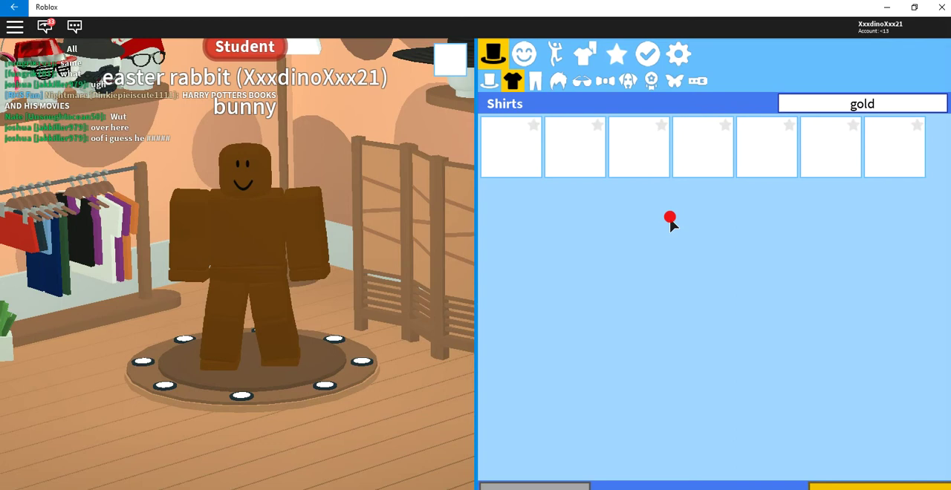
Try several gold shirt results and wear the gold sequin jacket.
{"action": "left_click", "coordinate": [511, 155]}
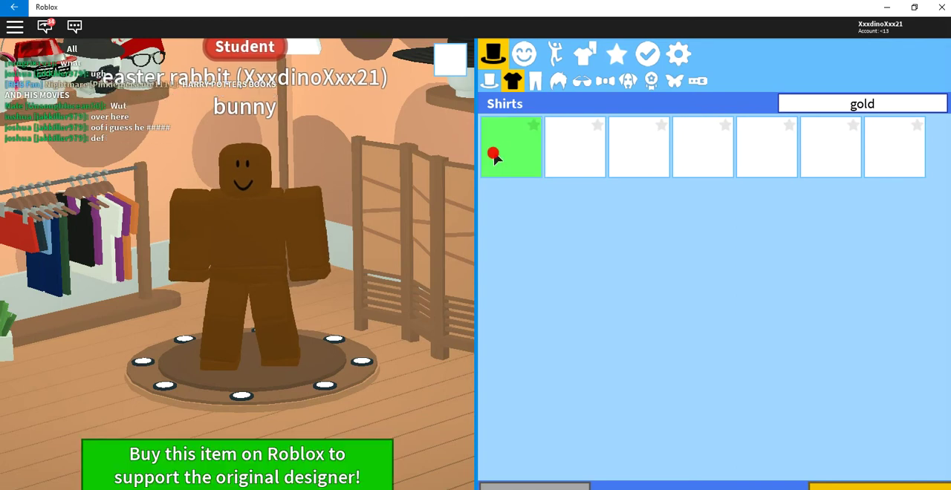
{"action": "left_click", "coordinate": [586, 138]}
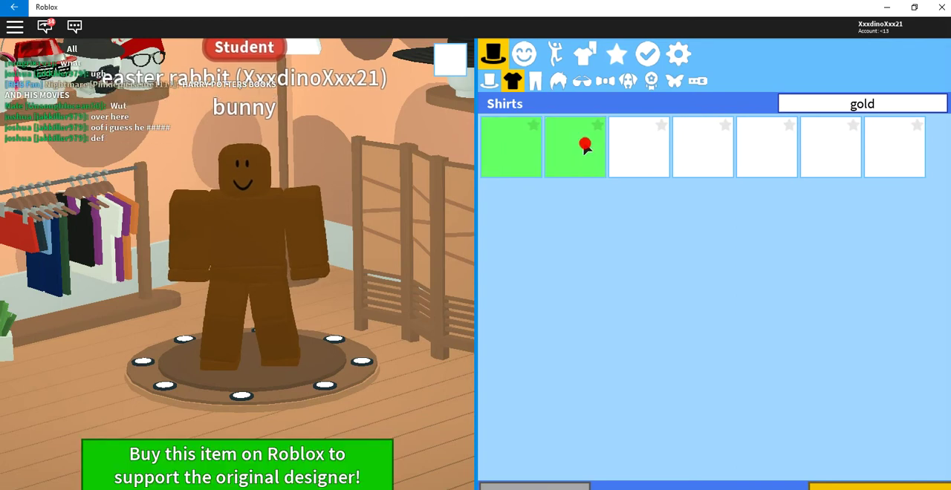
{"action": "left_click", "coordinate": [665, 148]}
{"action": "left_click", "coordinate": [759, 154]}
{"action": "left_click", "coordinate": [705, 156]}
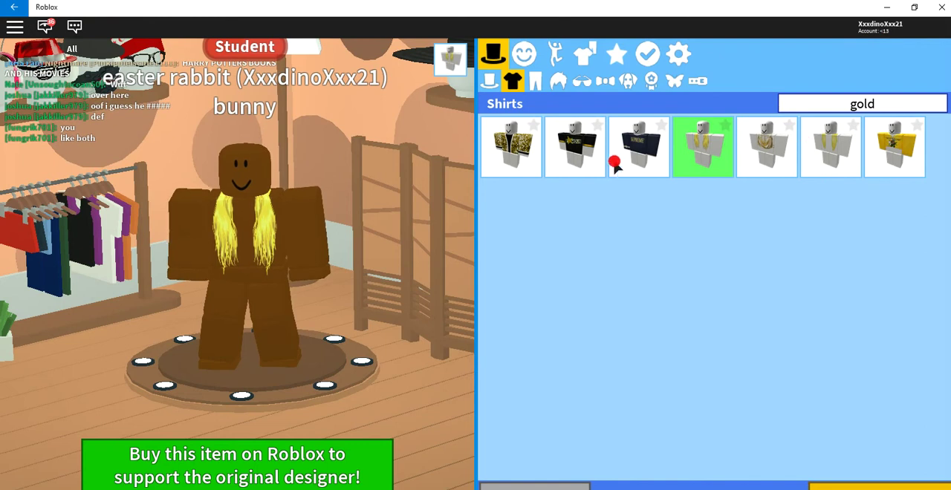
{"action": "left_click", "coordinate": [512, 149]}
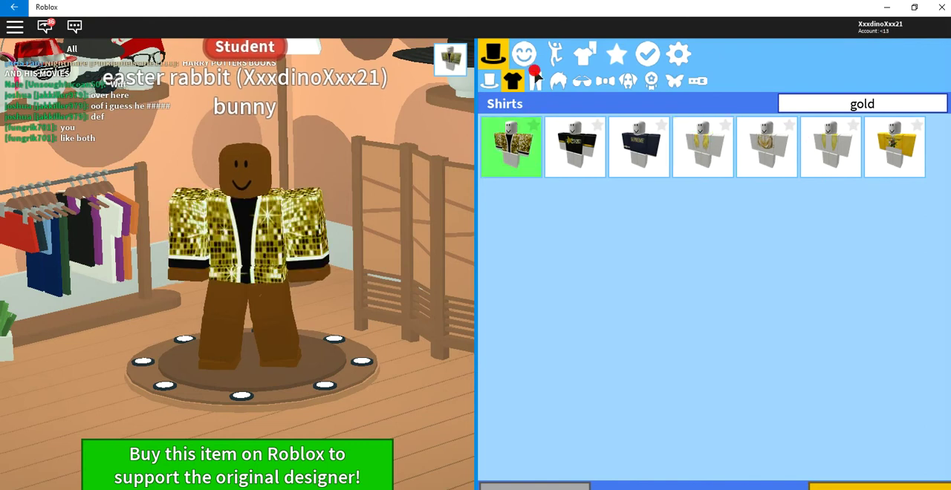
{"action": "left_click", "coordinate": [536, 79]}
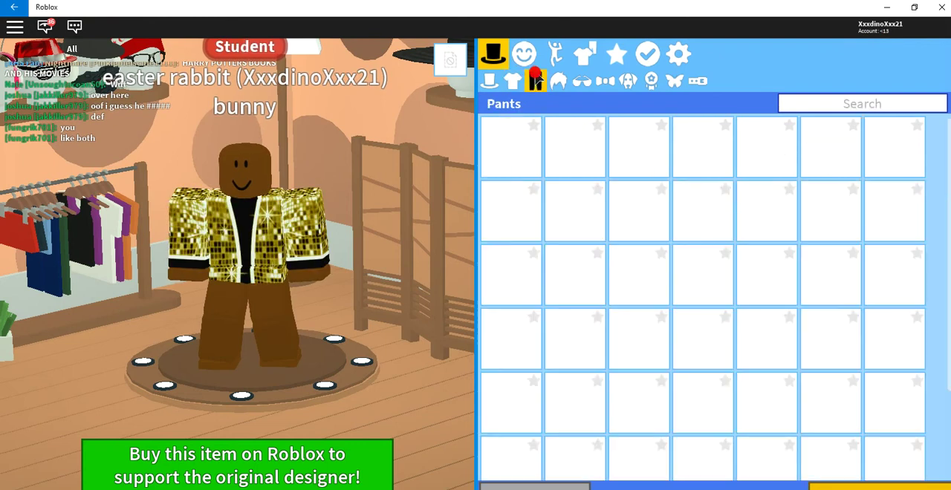
Search Pants for 'gold', try the results, and wear the gold sequin pants.
{"action": "left_click", "coordinate": [900, 103]}
{"action": "type", "text": "gol"}
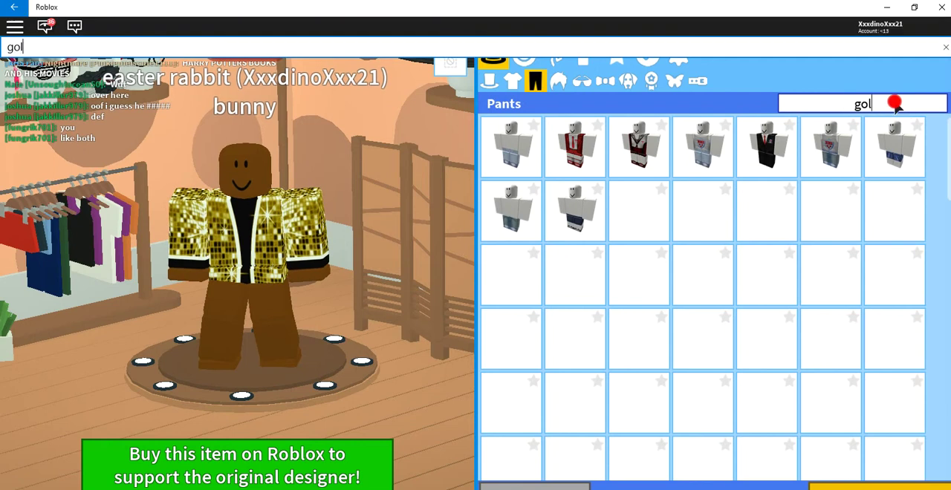
{"action": "type", "text": "d"}
{"action": "key", "text": "Return"}
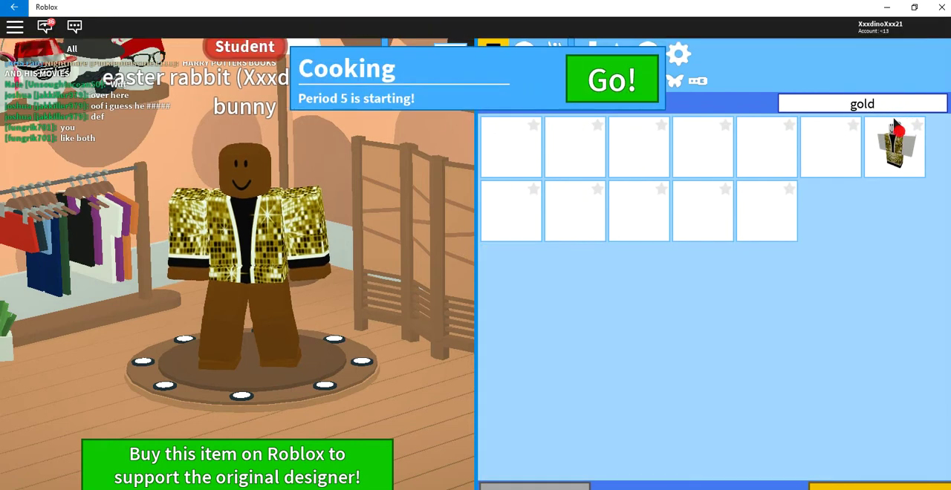
{"action": "left_click", "coordinate": [908, 148]}
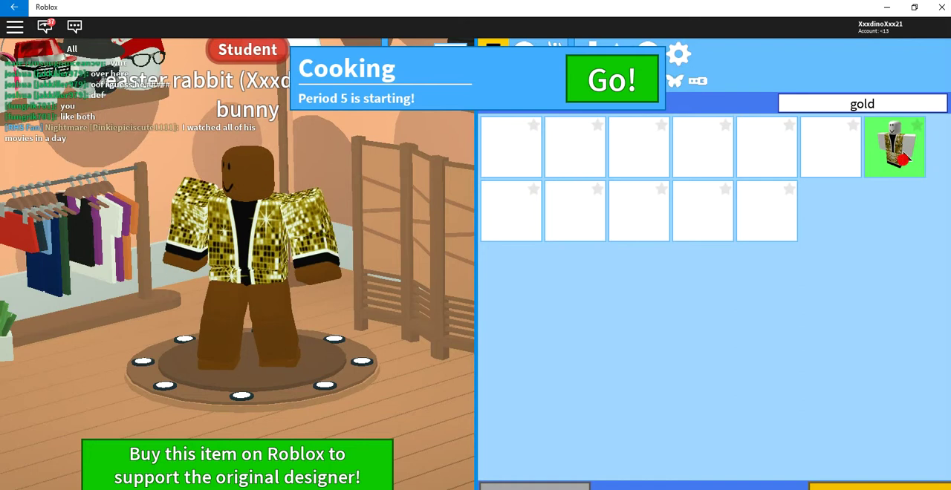
{"action": "left_click", "coordinate": [902, 170]}
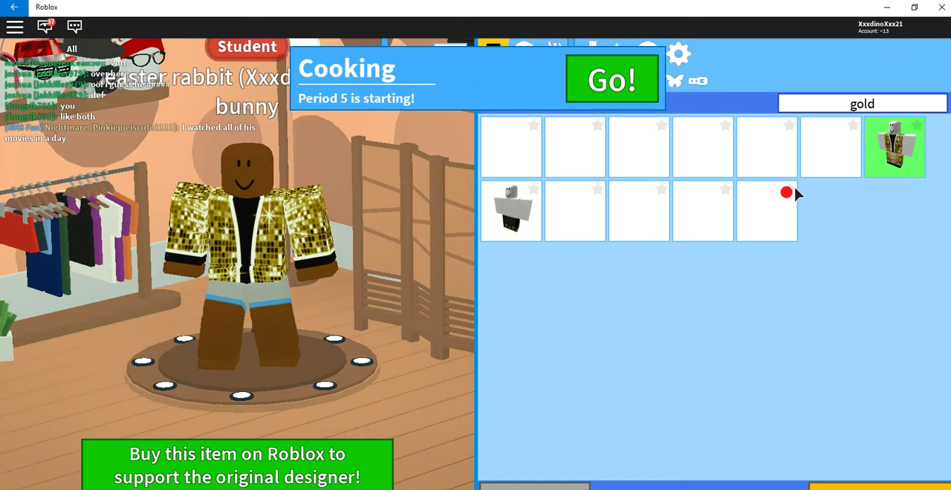
{"action": "left_click", "coordinate": [766, 213]}
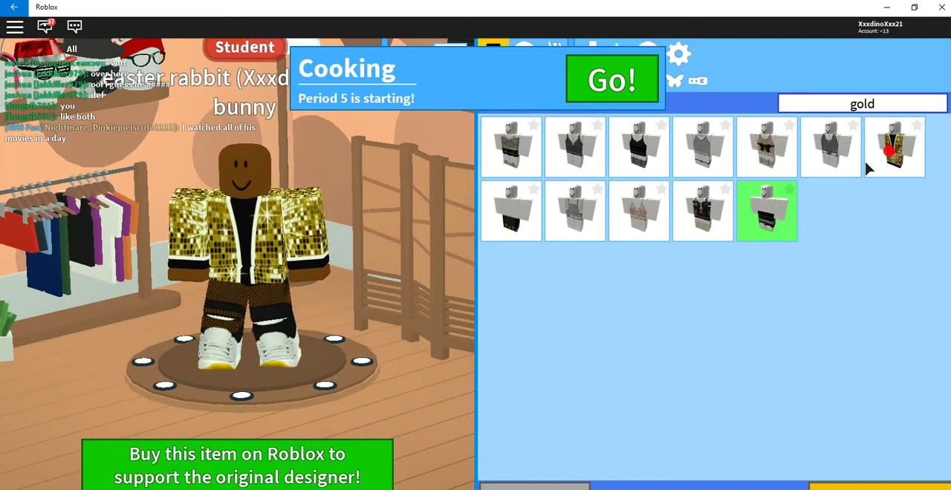
{"action": "left_click", "coordinate": [892, 152]}
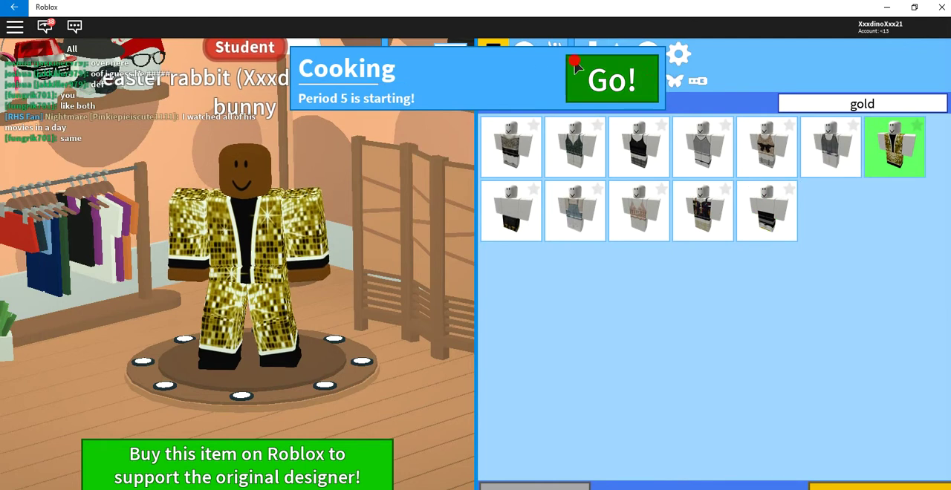
Try the knife waist accessory, rotate the avatar, then remove the knife.
{"action": "left_click", "coordinate": [697, 81]}
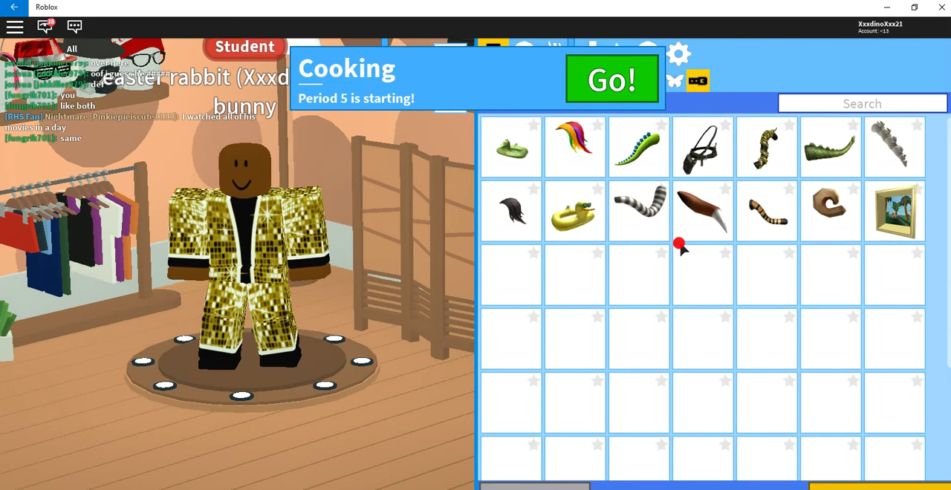
{"action": "scroll", "coordinate": [732, 281], "scroll_direction": "down", "scroll_amount": 1}
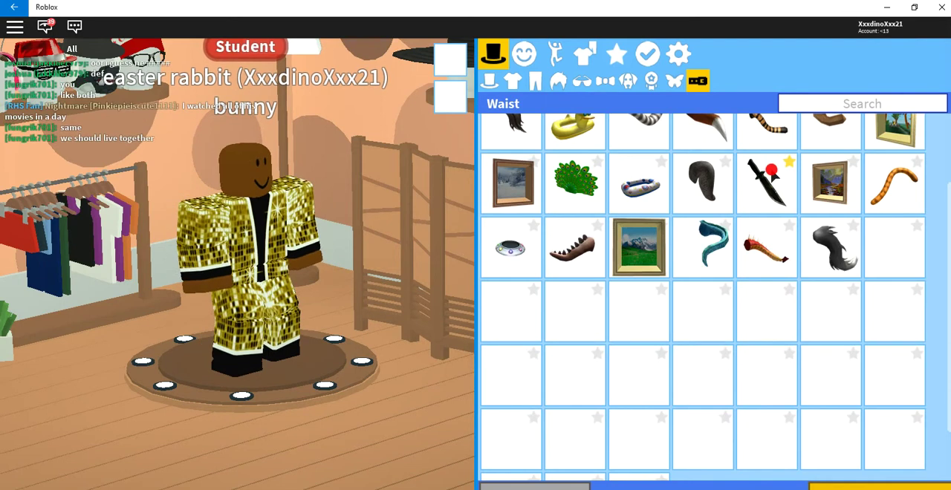
{"action": "left_click", "coordinate": [769, 178]}
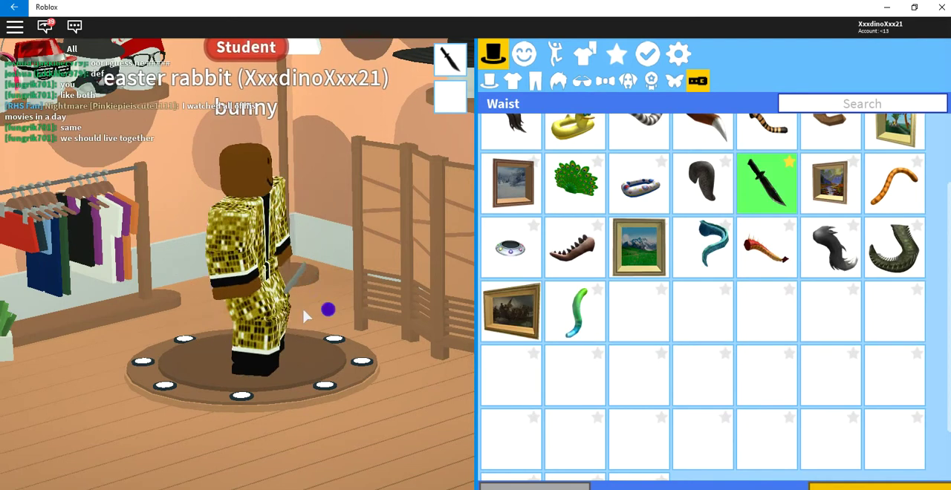
{"action": "left_click_drag", "start_coordinate": [305, 316], "coordinate": [230, 355]}
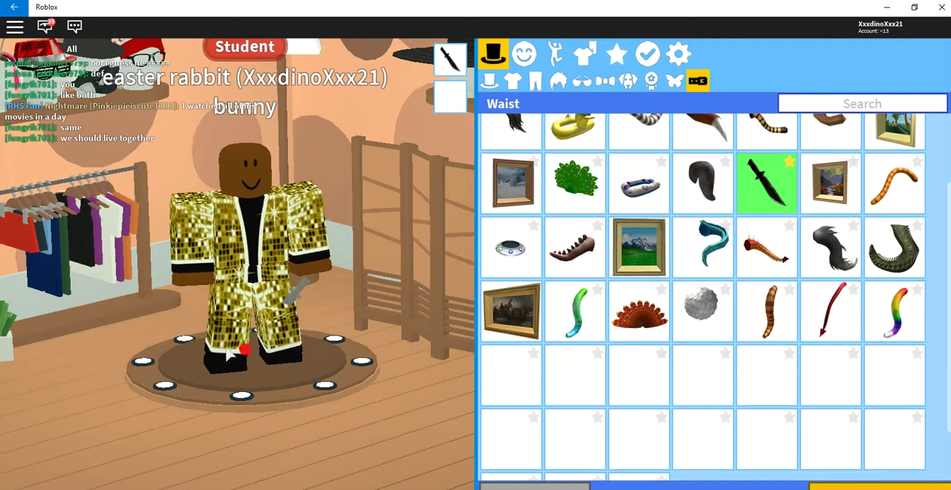
{"action": "left_click", "coordinate": [767, 184]}
{"action": "scroll", "coordinate": [772, 304], "scroll_direction": "down", "scroll_amount": 1}
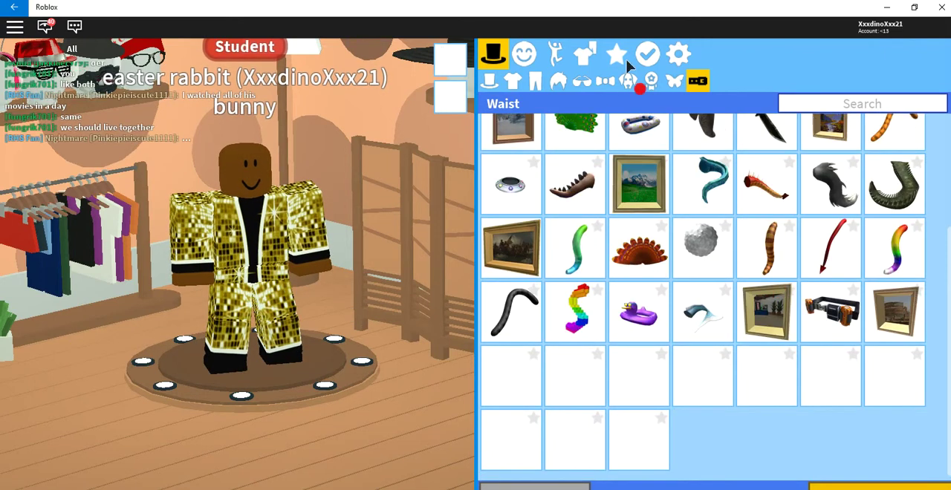
{"action": "left_click", "coordinate": [582, 81]}
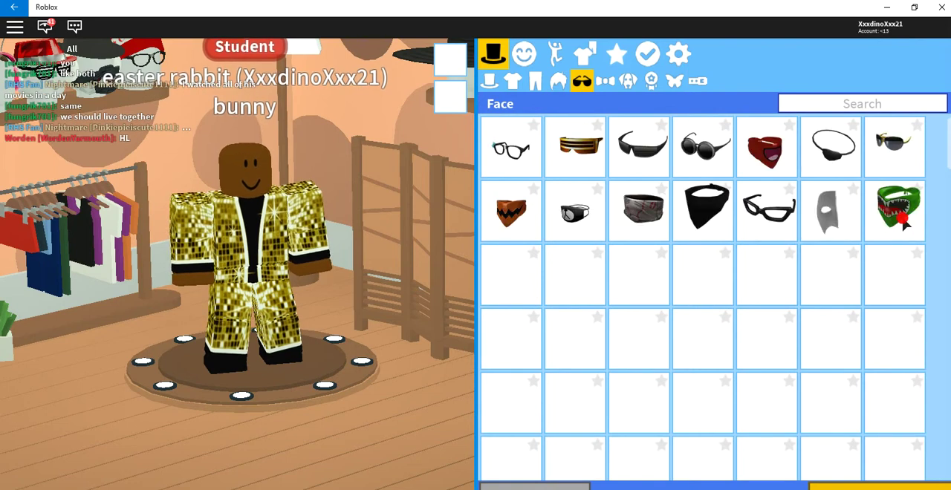
{"action": "scroll", "coordinate": [884, 230], "scroll_direction": "down", "scroll_amount": 1}
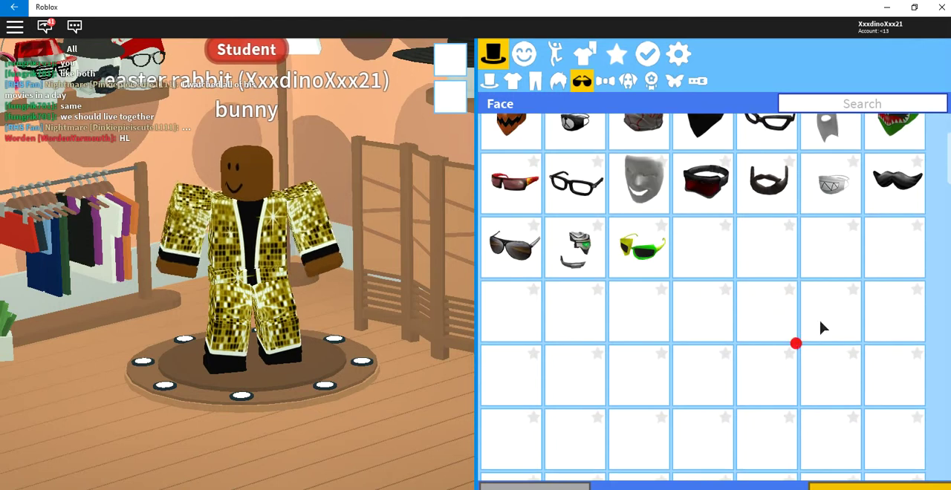
{"action": "scroll", "coordinate": [818, 372], "scroll_direction": "down", "scroll_amount": 2}
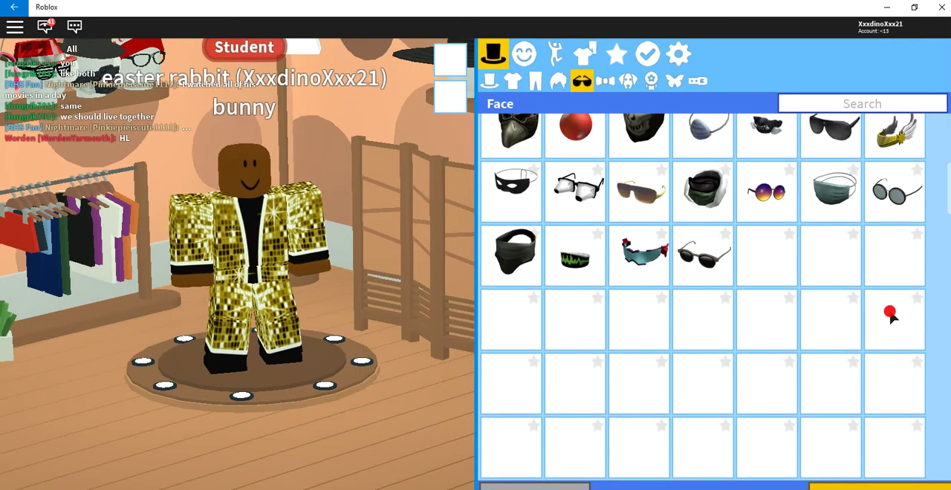
{"action": "scroll", "coordinate": [788, 327], "scroll_direction": "down", "scroll_amount": 2}
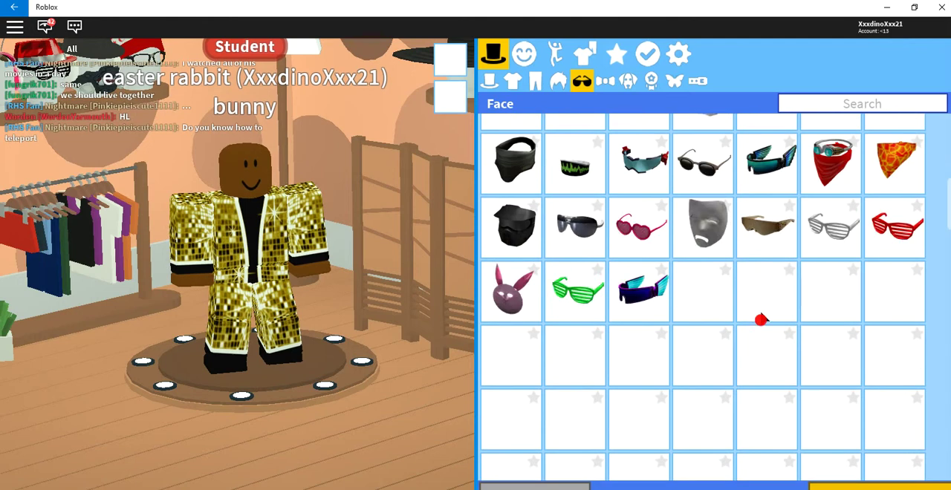
{"action": "scroll", "coordinate": [760, 321], "scroll_direction": "down", "scroll_amount": 2}
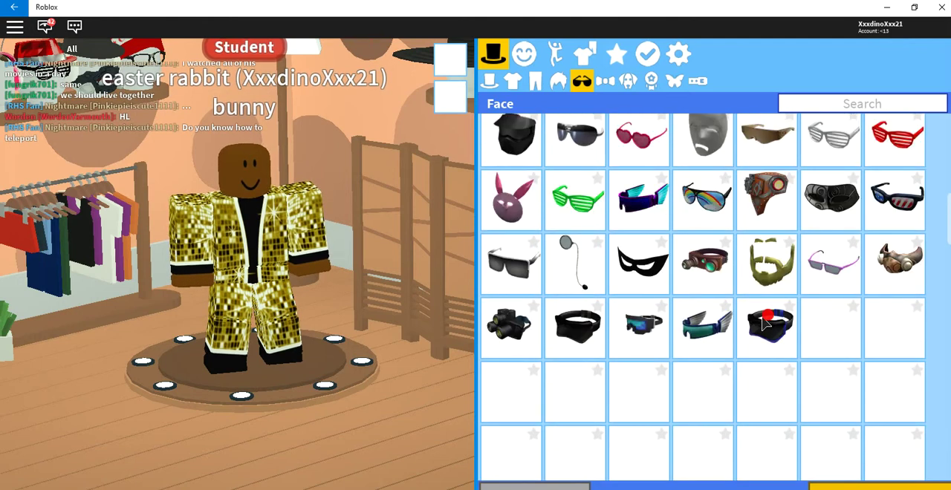
{"action": "scroll", "coordinate": [795, 336], "scroll_direction": "down", "scroll_amount": 3}
{"action": "scroll", "coordinate": [795, 338], "scroll_direction": "up", "scroll_amount": 1}
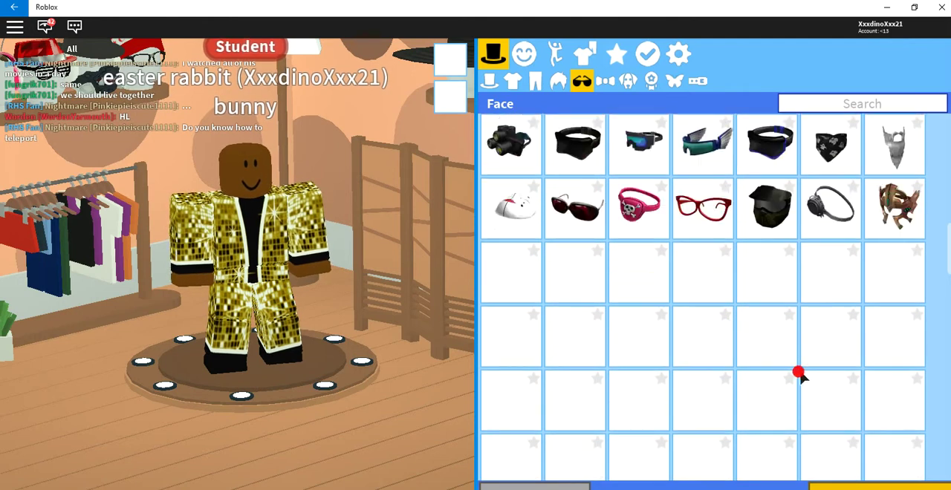
{"action": "scroll", "coordinate": [798, 372], "scroll_direction": "down", "scroll_amount": 3}
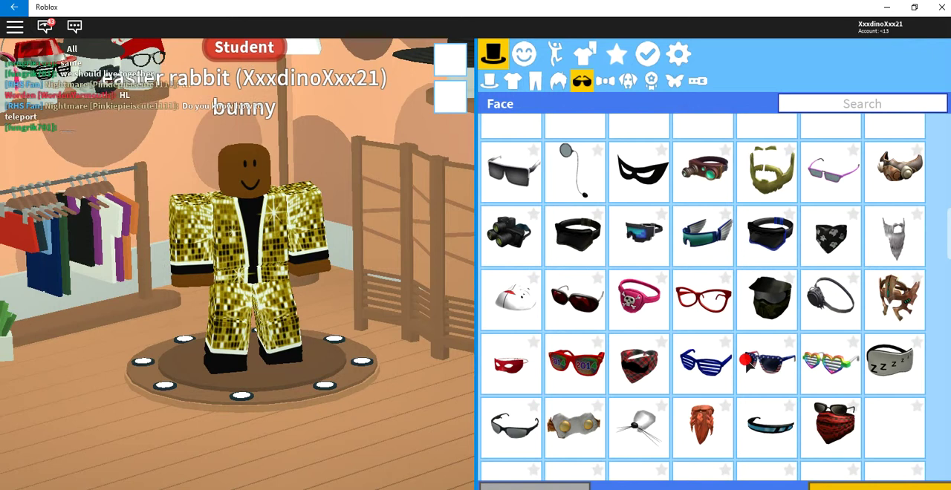
{"action": "scroll", "coordinate": [747, 362], "scroll_direction": "down", "scroll_amount": 3}
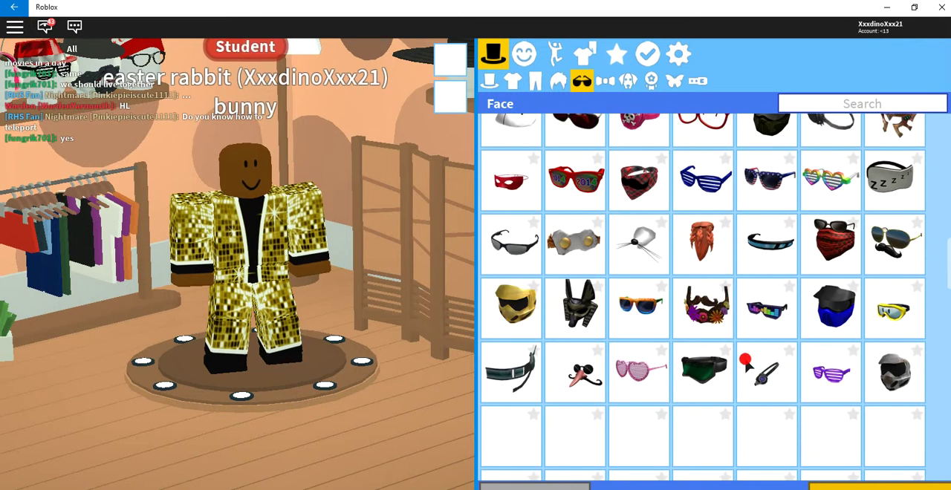
{"action": "scroll", "coordinate": [765, 386], "scroll_direction": "down", "scroll_amount": 2}
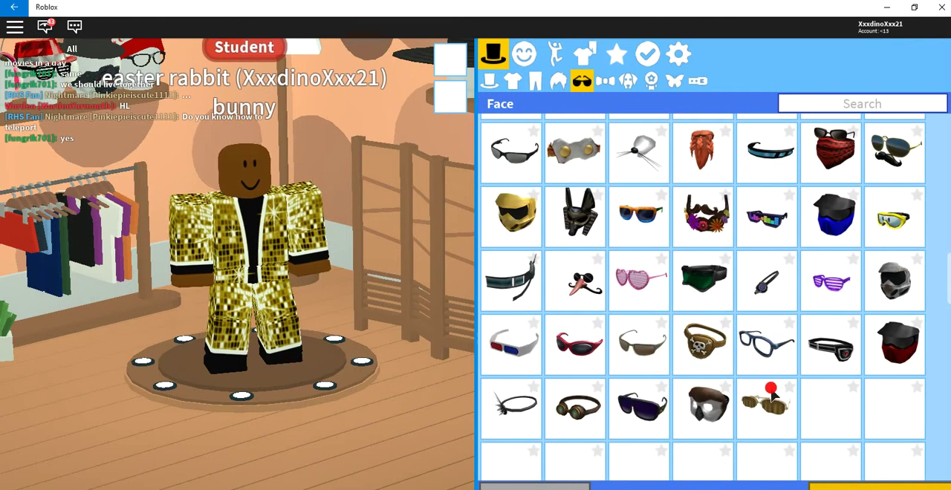
{"action": "scroll", "coordinate": [771, 390], "scroll_direction": "down", "scroll_amount": 2}
{"action": "scroll", "coordinate": [782, 393], "scroll_direction": "down", "scroll_amount": 3}
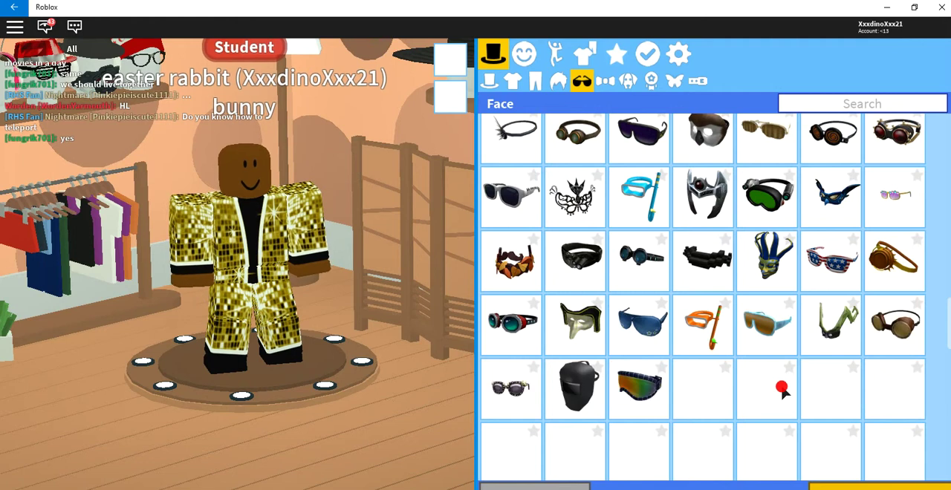
{"action": "scroll", "coordinate": [782, 393], "scroll_direction": "down", "scroll_amount": 2}
{"action": "scroll", "coordinate": [782, 388], "scroll_direction": "down", "scroll_amount": 3}
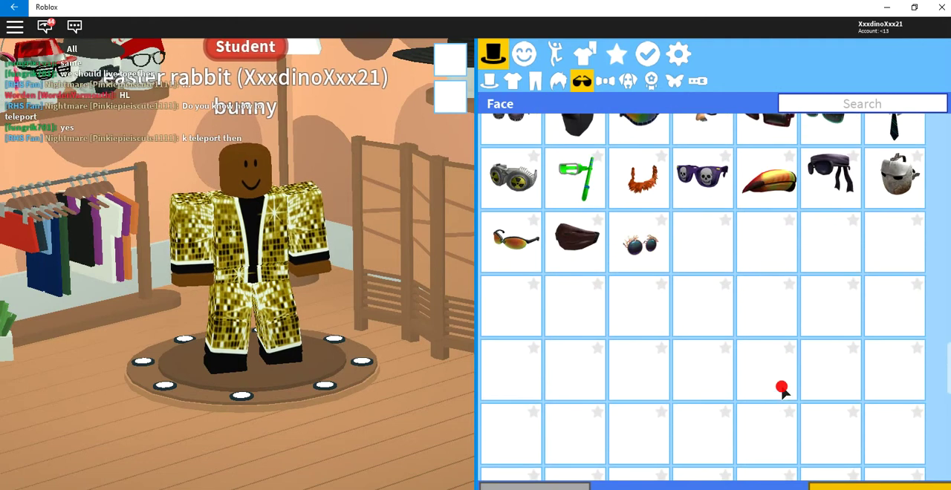
Search face accessories for shades, clear the search, and equip black sunglasses.
{"action": "left_click", "coordinate": [834, 103]}
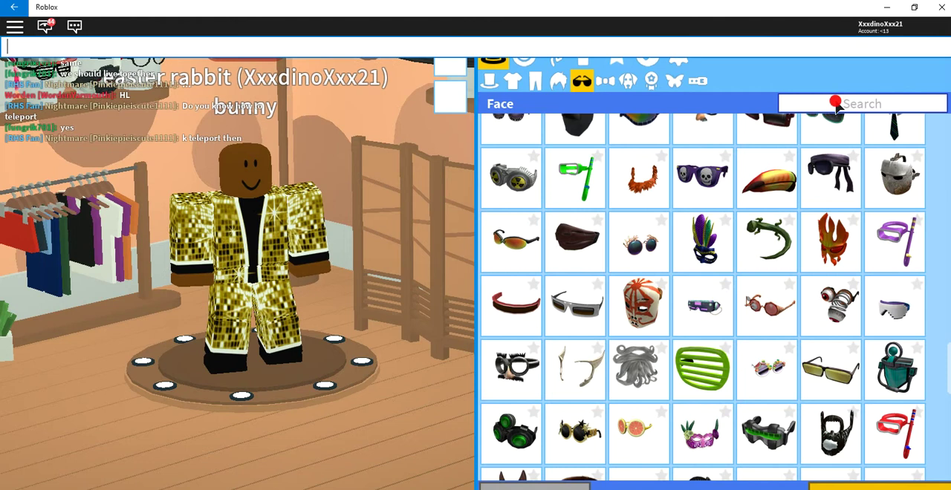
{"action": "type", "text": "sahde"}
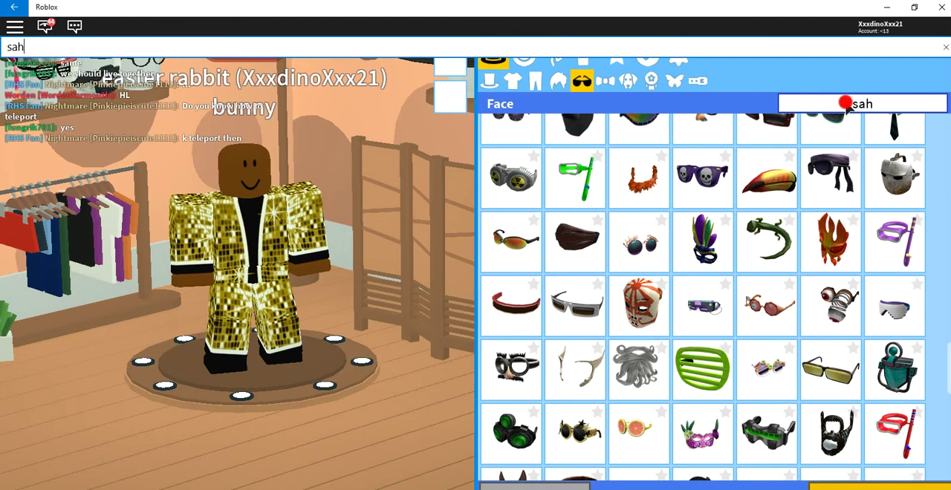
{"action": "type", "text": "s"}
{"action": "key", "text": "Return"}
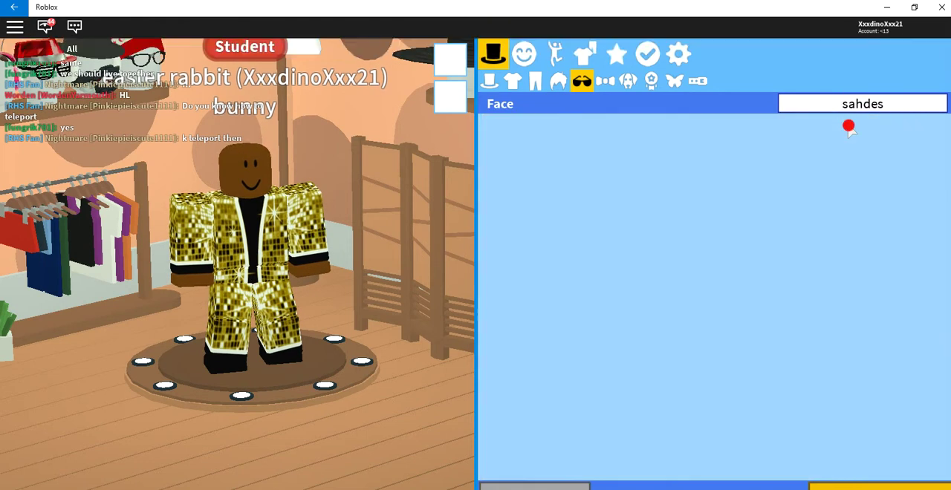
{"action": "left_click", "coordinate": [862, 108]}
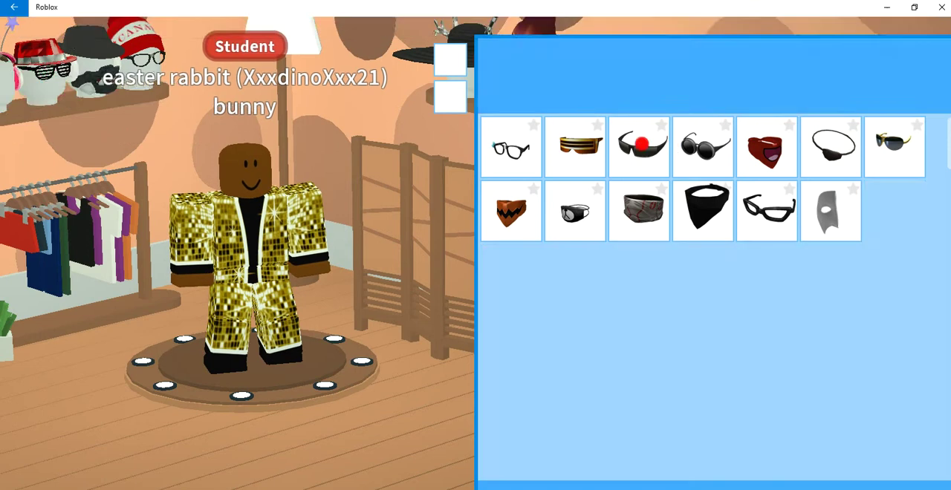
{"action": "left_click", "coordinate": [642, 146]}
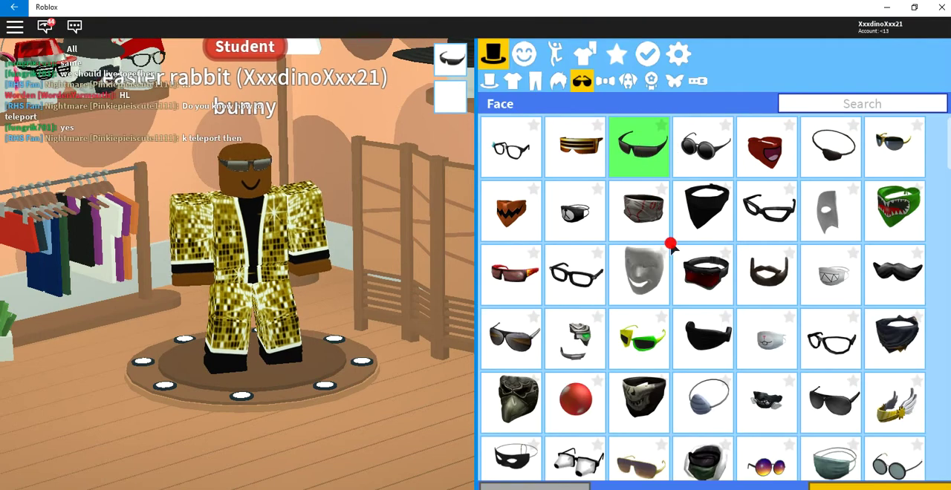
{"action": "scroll", "coordinate": [672, 245], "scroll_direction": "down", "scroll_amount": 2}
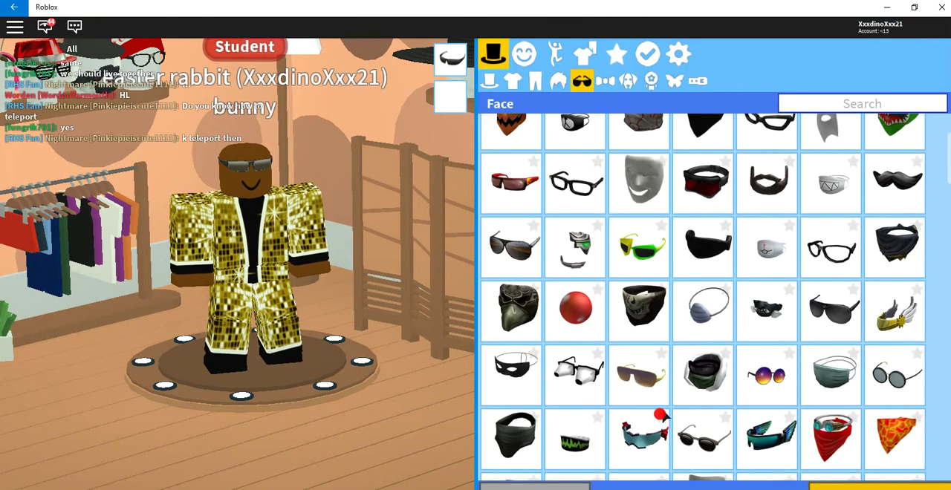
{"action": "scroll", "coordinate": [821, 319], "scroll_direction": "down", "scroll_amount": 5}
{"action": "scroll", "coordinate": [743, 372], "scroll_direction": "down", "scroll_amount": 3}
{"action": "scroll", "coordinate": [661, 417], "scroll_direction": "down", "scroll_amount": 3}
{"action": "scroll", "coordinate": [662, 418], "scroll_direction": "down", "scroll_amount": 3}
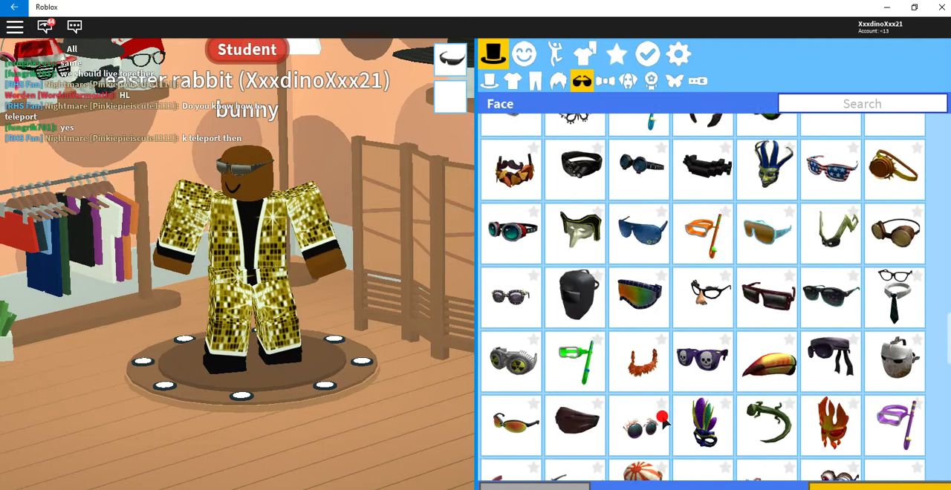
{"action": "scroll", "coordinate": [661, 418], "scroll_direction": "down", "scroll_amount": 3}
{"action": "scroll", "coordinate": [661, 418], "scroll_direction": "down", "scroll_amount": 3}
{"action": "scroll", "coordinate": [661, 418], "scroll_direction": "down", "scroll_amount": 3}
{"action": "scroll", "coordinate": [661, 417], "scroll_direction": "down", "scroll_amount": 3}
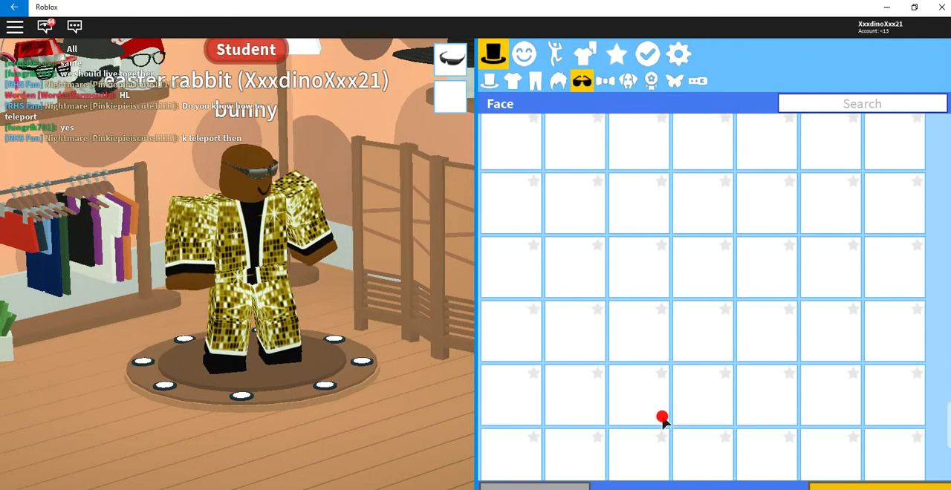
{"action": "scroll", "coordinate": [661, 418], "scroll_direction": "down", "scroll_amount": 2}
{"action": "scroll", "coordinate": [662, 418], "scroll_direction": "down", "scroll_amount": 2}
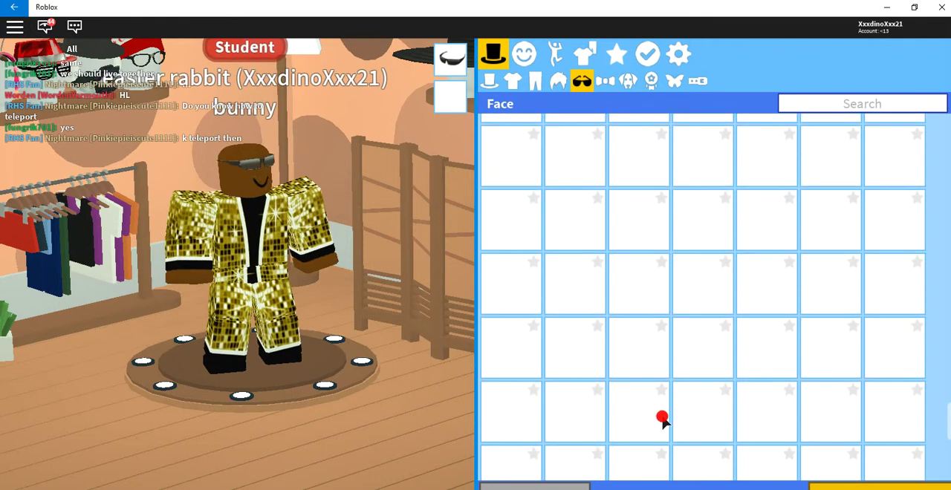
{"action": "scroll", "coordinate": [662, 418], "scroll_direction": "down", "scroll_amount": 2}
{"action": "scroll", "coordinate": [661, 419], "scroll_direction": "down", "scroll_amount": 2}
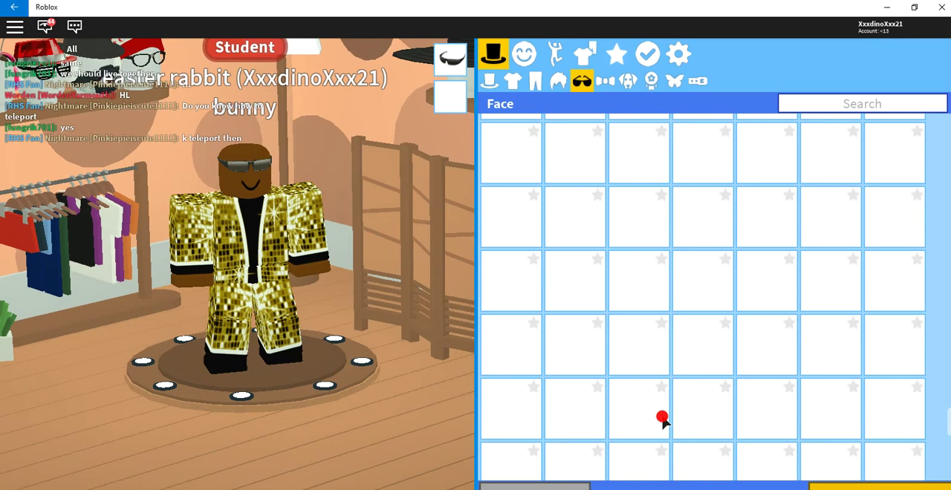
{"action": "scroll", "coordinate": [661, 419], "scroll_direction": "down", "scroll_amount": 2}
{"action": "scroll", "coordinate": [661, 420], "scroll_direction": "down", "scroll_amount": 2}
{"action": "scroll", "coordinate": [662, 420], "scroll_direction": "down", "scroll_amount": 2}
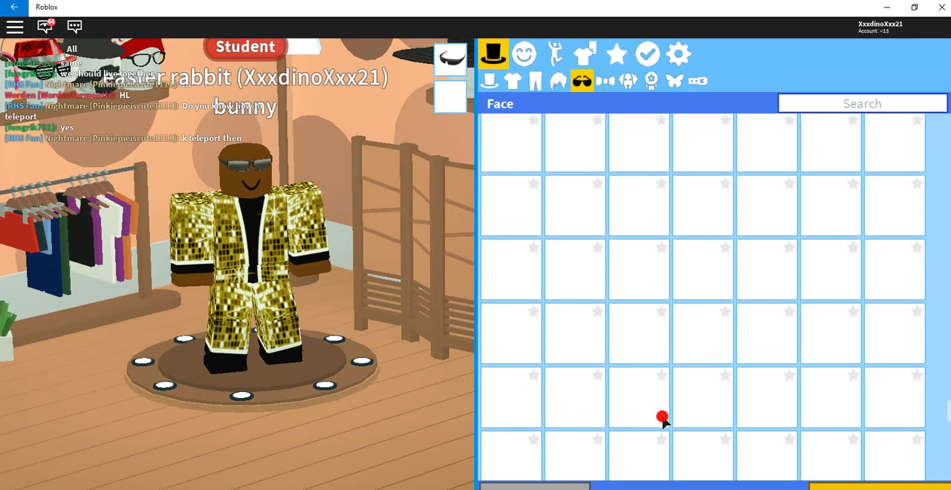
{"action": "scroll", "coordinate": [661, 420], "scroll_direction": "down", "scroll_amount": 2}
{"action": "scroll", "coordinate": [661, 420], "scroll_direction": "down", "scroll_amount": 2}
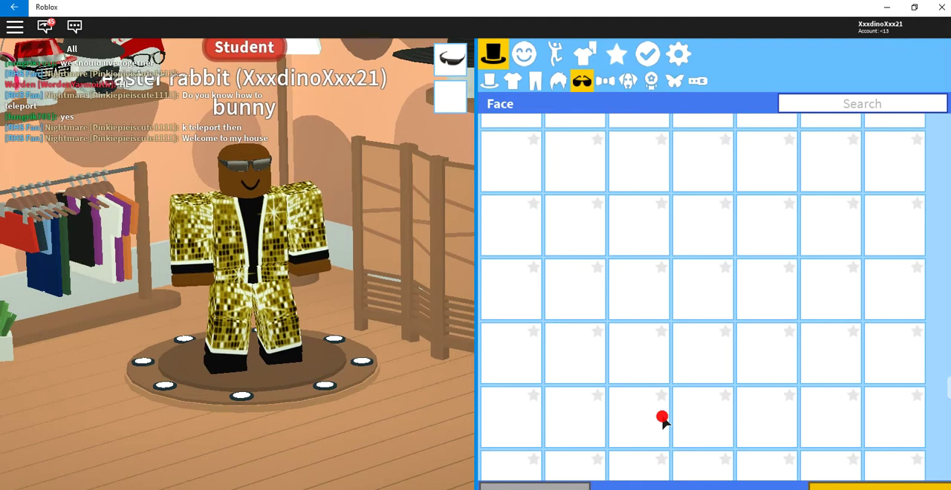
{"action": "scroll", "coordinate": [661, 420], "scroll_direction": "down", "scroll_amount": 2}
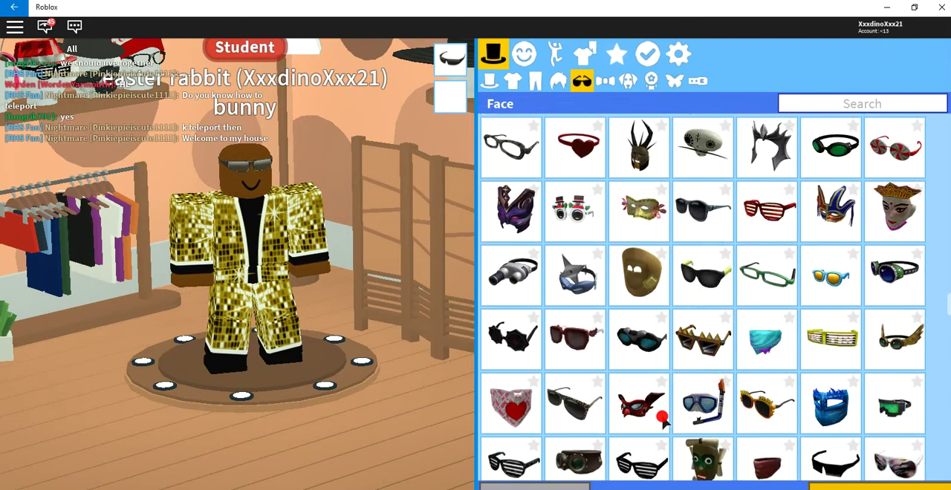
{"action": "scroll", "coordinate": [661, 420], "scroll_direction": "down", "scroll_amount": 3}
{"action": "scroll", "coordinate": [661, 419], "scroll_direction": "down", "scroll_amount": 2}
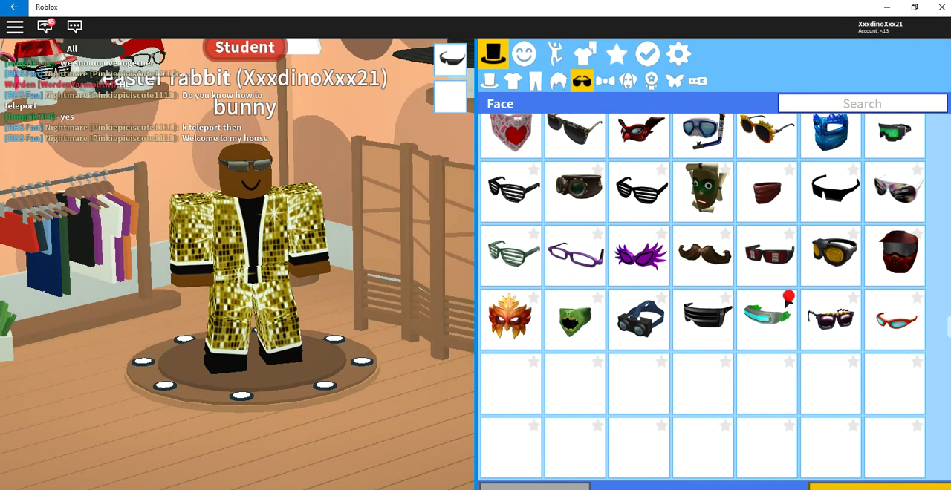
{"action": "left_click", "coordinate": [831, 192]}
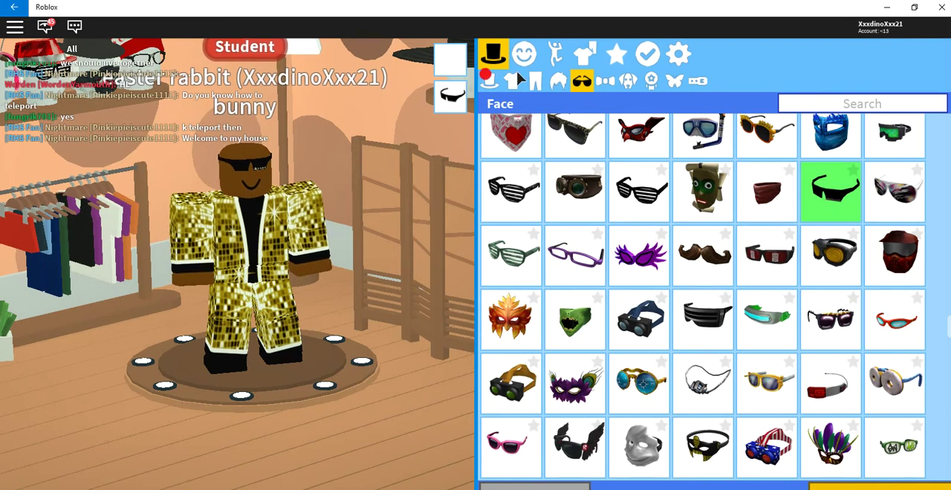
Browse the Hats catalog, putting the red boxing gloves on and off.
{"action": "left_click", "coordinate": [491, 80]}
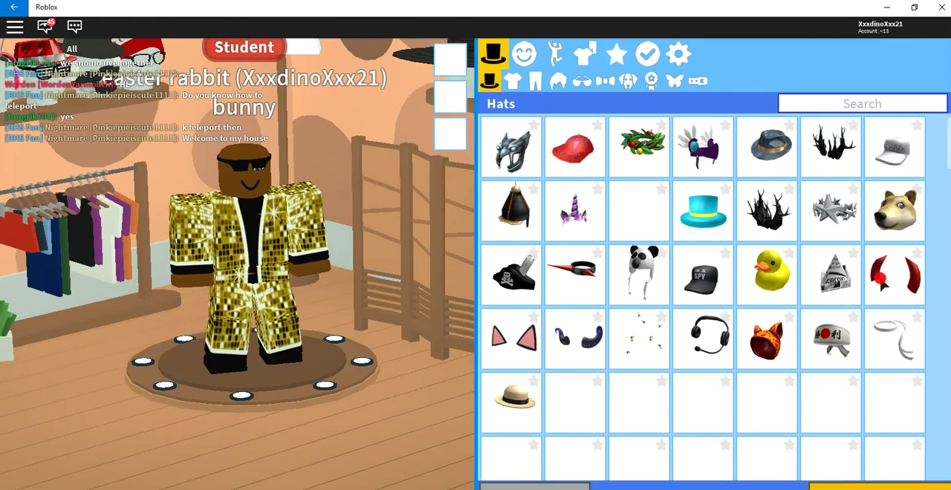
{"action": "scroll", "coordinate": [804, 412], "scroll_direction": "down", "scroll_amount": 1}
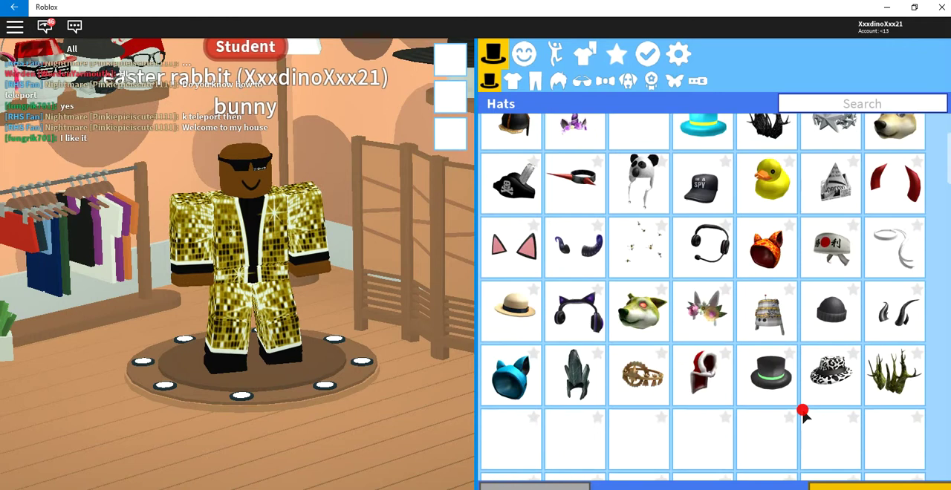
{"action": "scroll", "coordinate": [804, 414], "scroll_direction": "down", "scroll_amount": 3}
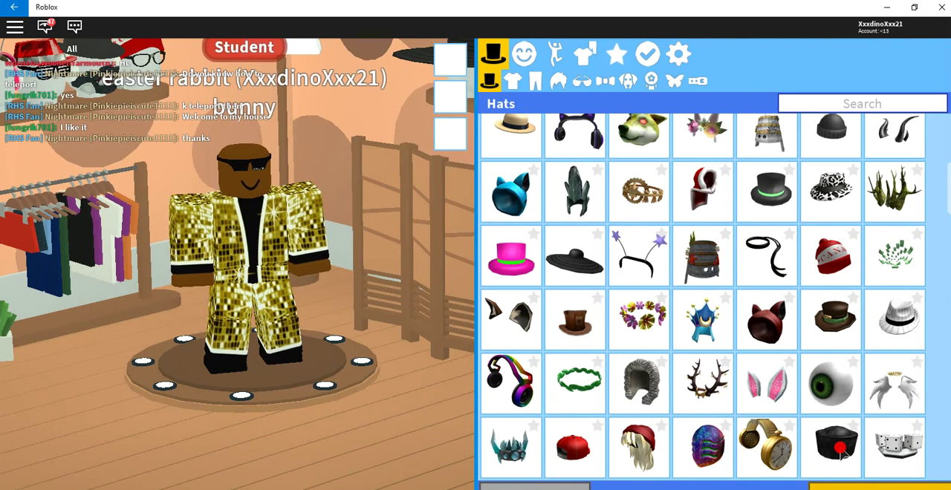
{"action": "scroll", "coordinate": [758, 435], "scroll_direction": "down", "scroll_amount": 3}
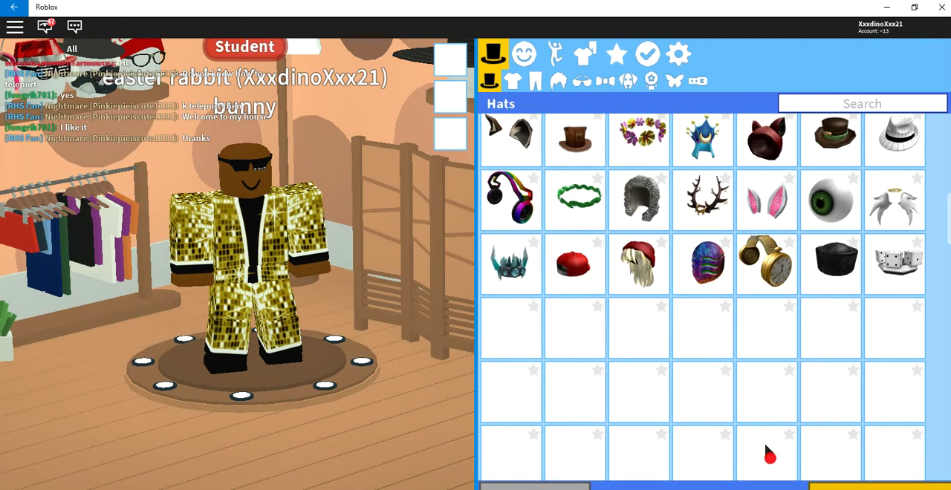
{"action": "scroll", "coordinate": [728, 405], "scroll_direction": "down", "scroll_amount": 1}
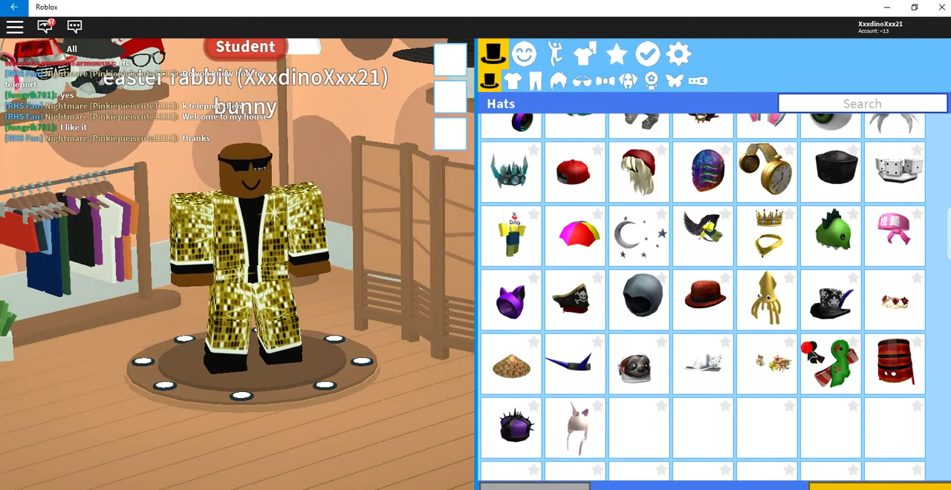
{"action": "scroll", "coordinate": [811, 355], "scroll_direction": "down", "scroll_amount": 1}
{"action": "scroll", "coordinate": [818, 383], "scroll_direction": "down", "scroll_amount": 2}
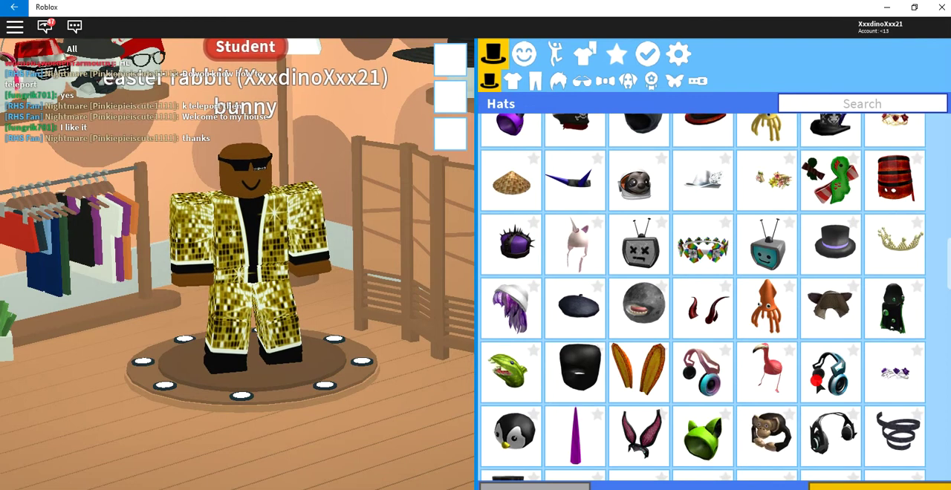
{"action": "scroll", "coordinate": [859, 364], "scroll_direction": "down", "scroll_amount": 3}
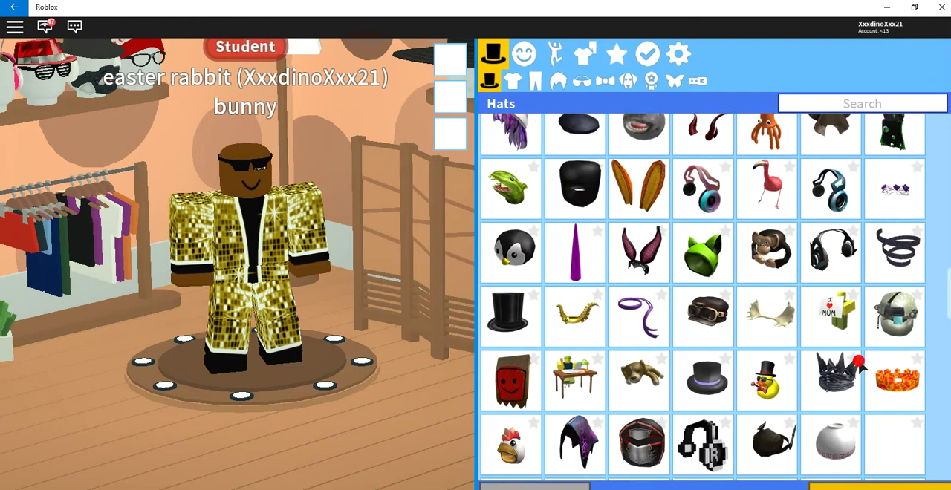
{"action": "scroll", "coordinate": [860, 364], "scroll_direction": "down", "scroll_amount": 2}
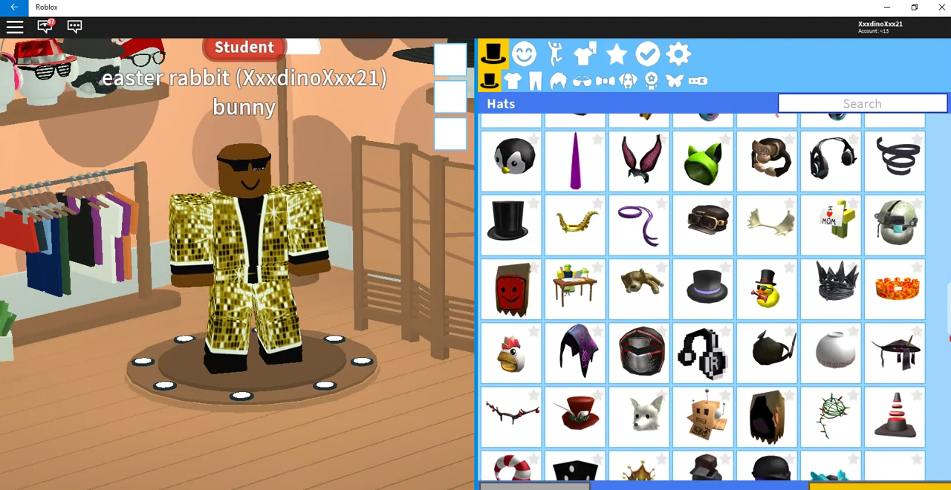
{"action": "scroll", "coordinate": [825, 353], "scroll_direction": "down", "scroll_amount": 3}
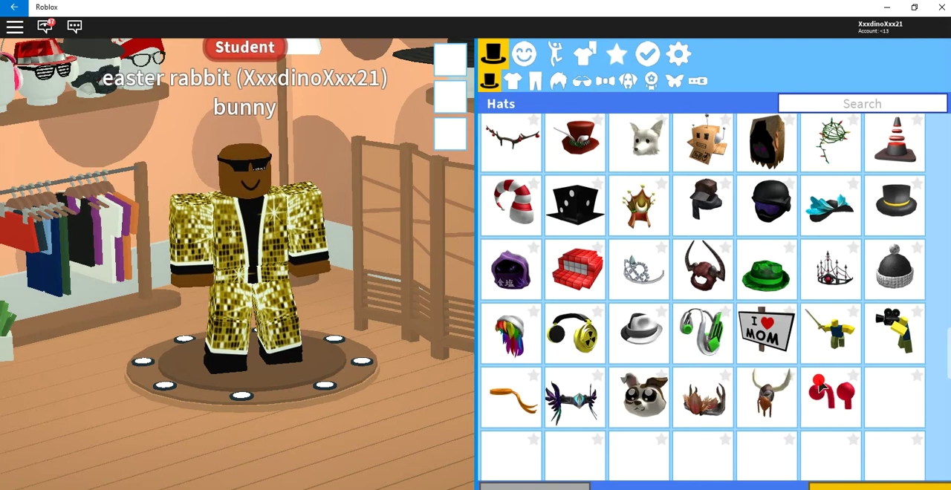
{"action": "left_click", "coordinate": [820, 382]}
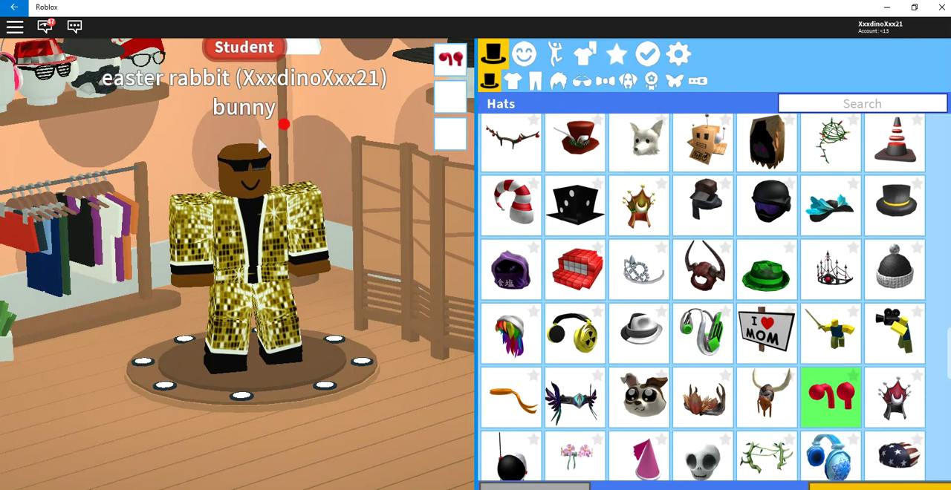
{"action": "left_click", "coordinate": [449, 56]}
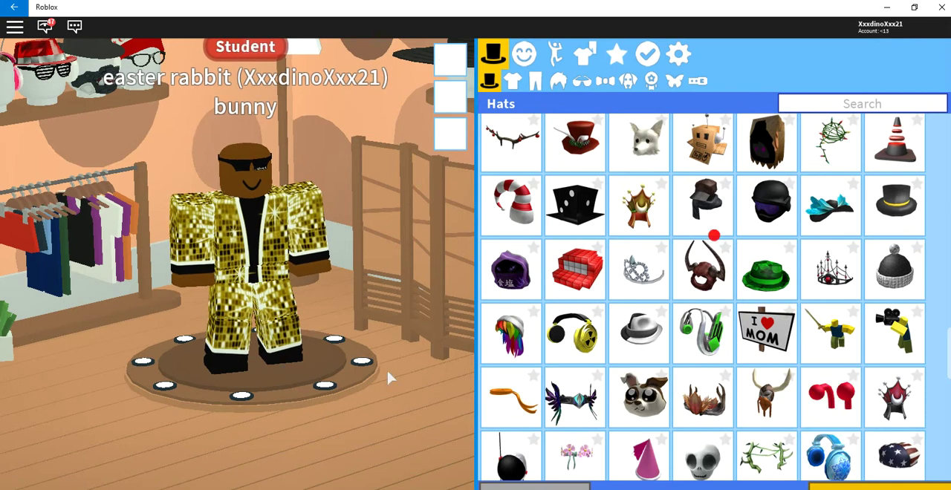
{"action": "scroll", "coordinate": [713, 236], "scroll_direction": "down", "scroll_amount": 5}
{"action": "scroll", "coordinate": [669, 245], "scroll_direction": "down", "scroll_amount": 5}
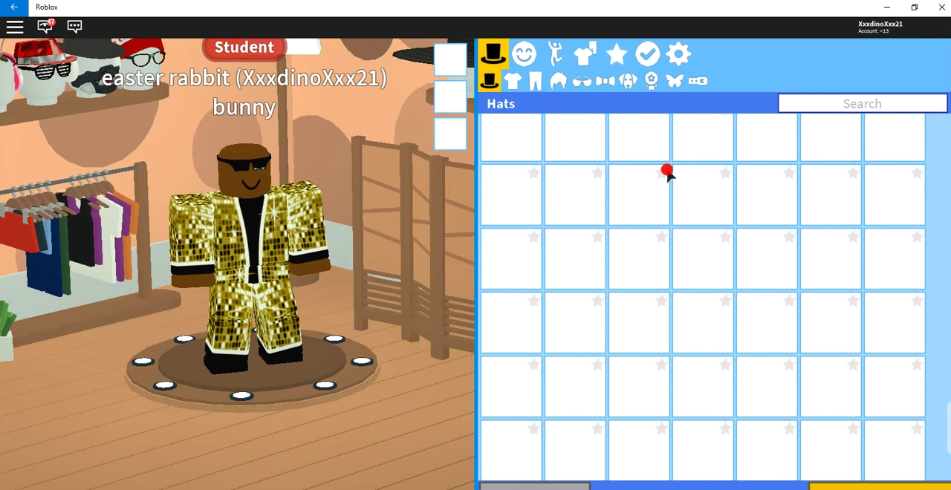
{"action": "scroll", "coordinate": [714, 255], "scroll_direction": "up", "scroll_amount": 1}
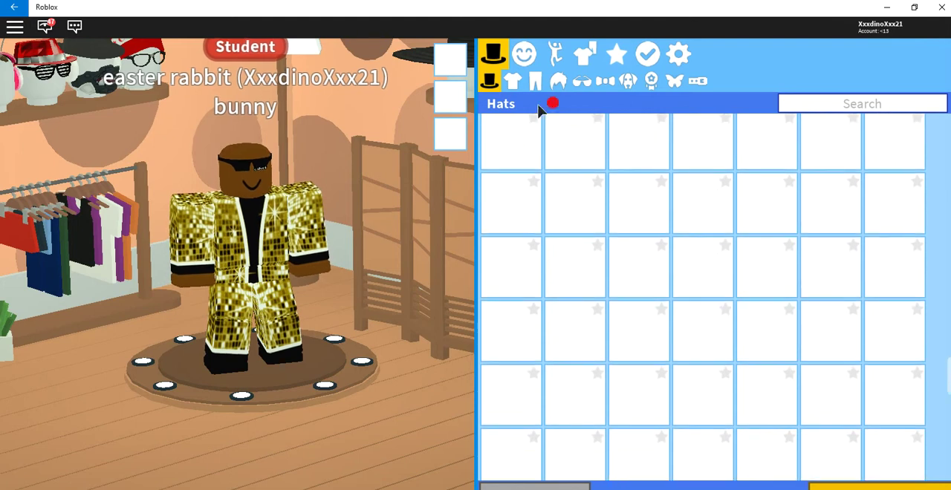
Give the avatar spiky yellow hair from the Hairstyles catalog.
{"action": "left_click", "coordinate": [556, 84]}
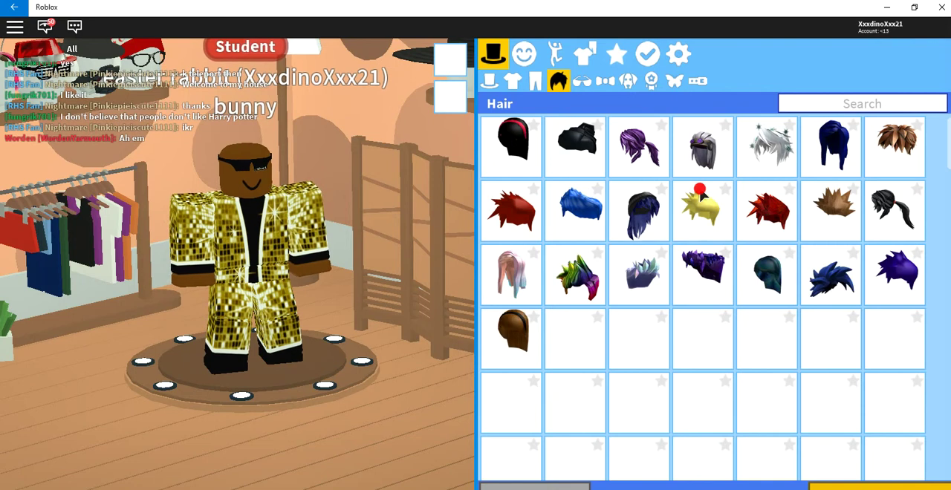
{"action": "left_click", "coordinate": [700, 223]}
{"action": "scroll", "coordinate": [558, 321], "scroll_direction": "down", "scroll_amount": 1}
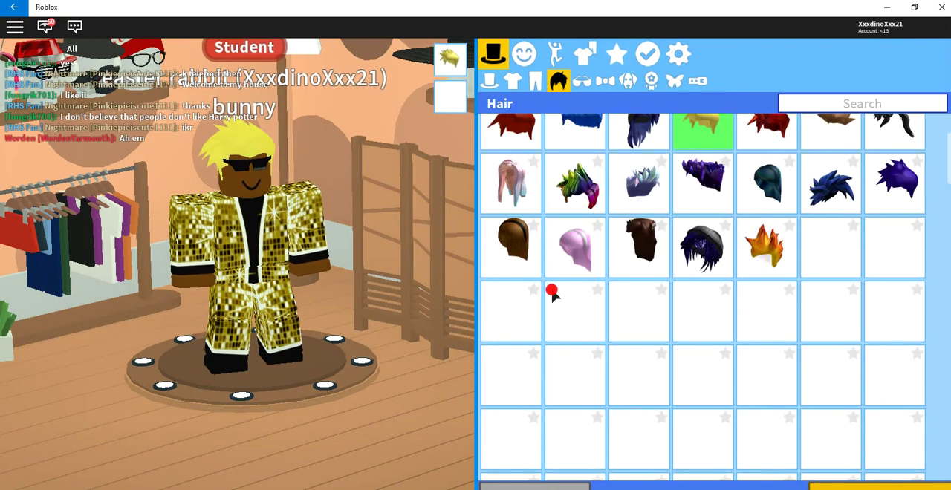
{"action": "scroll", "coordinate": [551, 294], "scroll_direction": "down", "scroll_amount": 1}
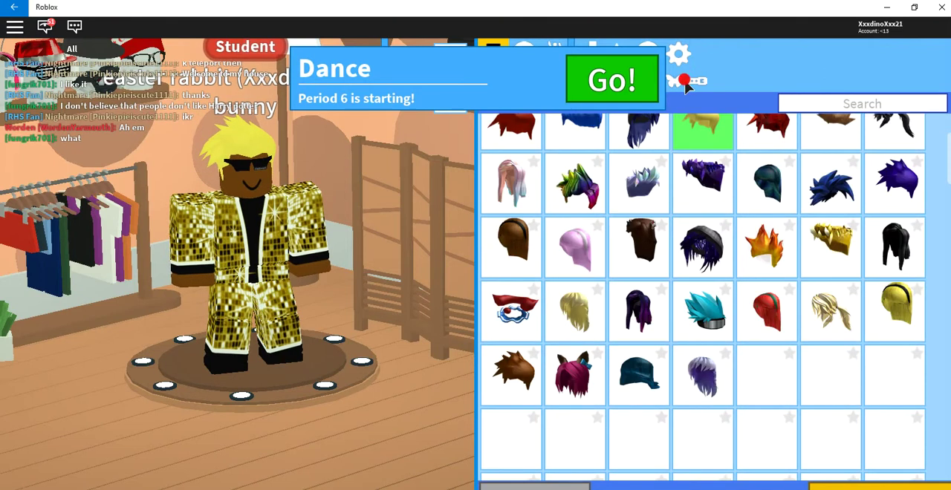
{"action": "left_click", "coordinate": [684, 81]}
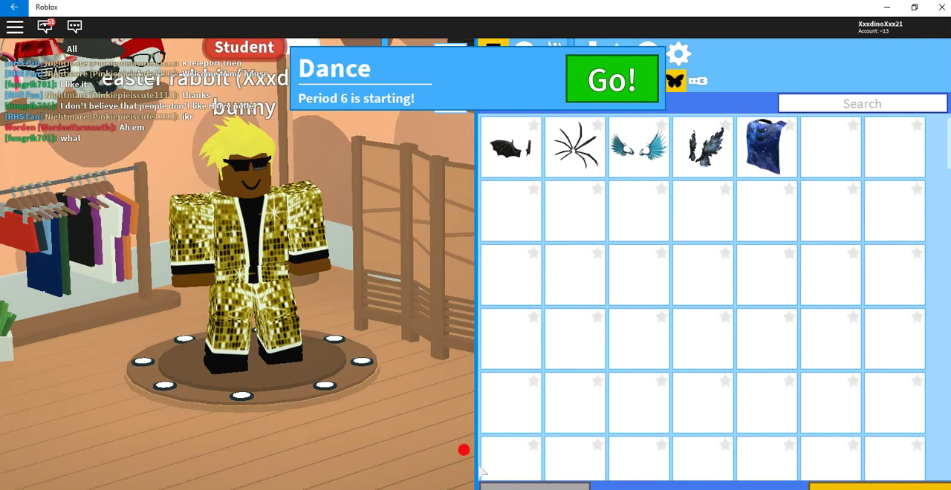
{"action": "scroll", "coordinate": [868, 323], "scroll_direction": "down", "scroll_amount": 2}
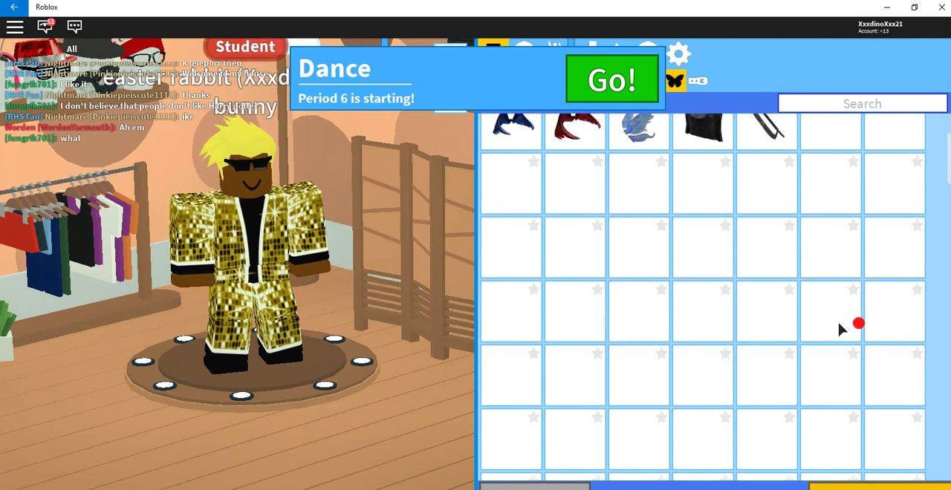
{"action": "scroll", "coordinate": [666, 250], "scroll_direction": "down", "scroll_amount": 2}
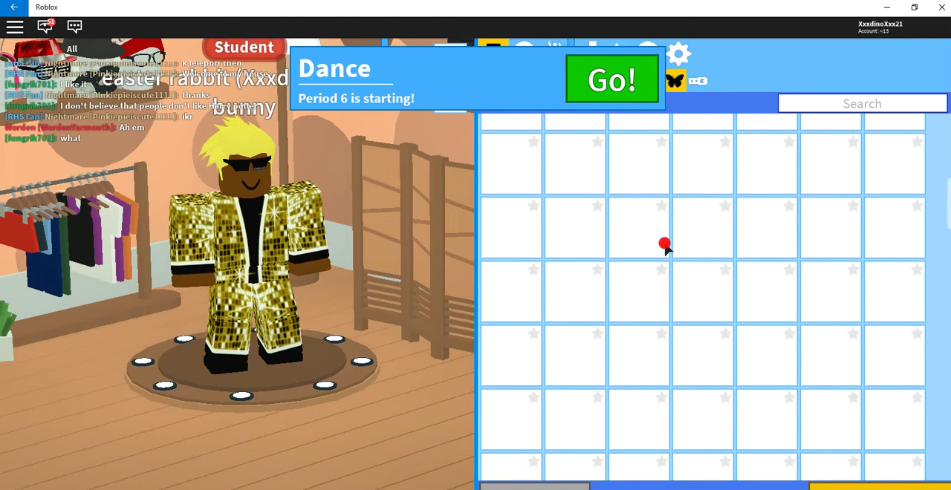
{"action": "scroll", "coordinate": [690, 236], "scroll_direction": "up", "scroll_amount": 1}
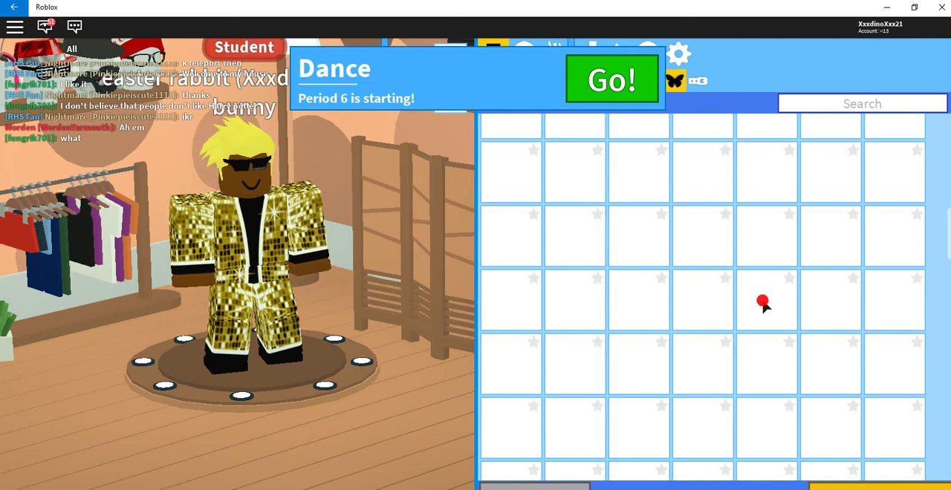
{"action": "scroll", "coordinate": [826, 336], "scroll_direction": "up", "scroll_amount": 1}
{"action": "scroll", "coordinate": [725, 308], "scroll_direction": "up", "scroll_amount": 2}
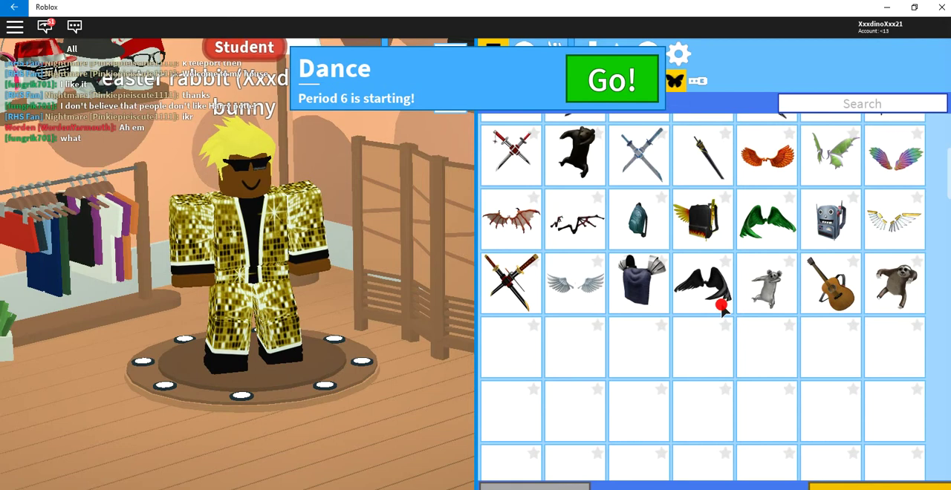
{"action": "scroll", "coordinate": [745, 277], "scroll_direction": "down", "scroll_amount": 3}
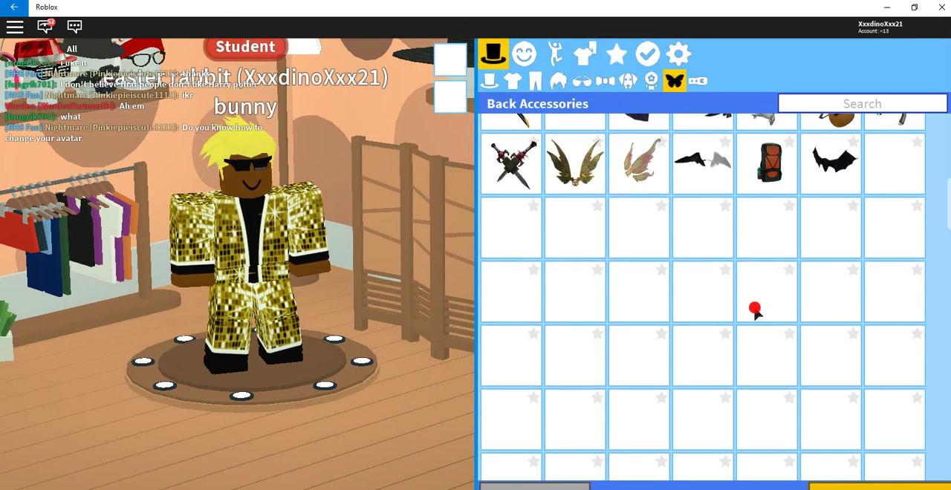
{"action": "scroll", "coordinate": [753, 307], "scroll_direction": "down", "scroll_amount": 1}
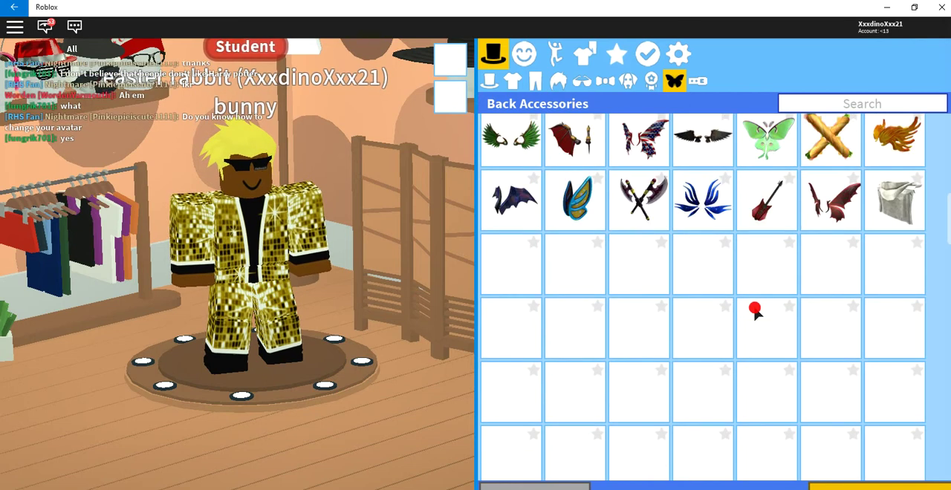
{"action": "scroll", "coordinate": [753, 306], "scroll_direction": "down", "scroll_amount": 1}
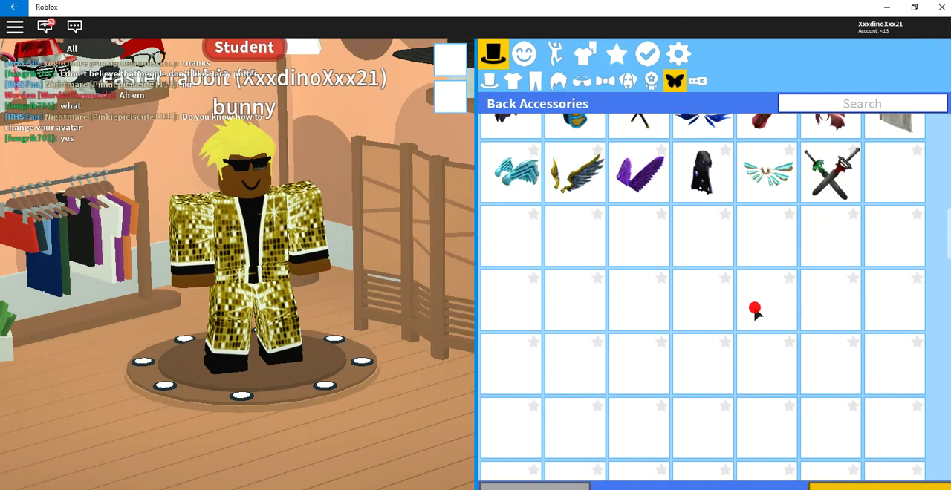
{"action": "scroll", "coordinate": [754, 310], "scroll_direction": "down", "scroll_amount": 2}
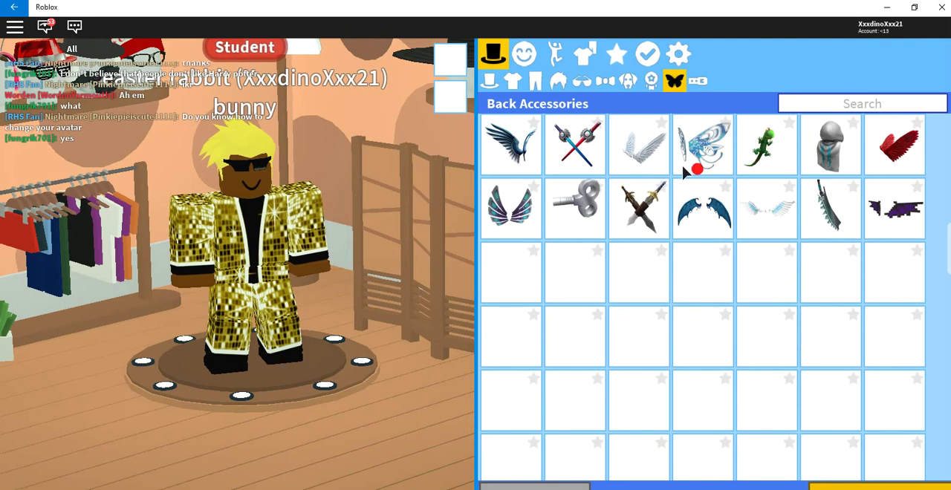
{"action": "scroll", "coordinate": [704, 172], "scroll_direction": "down", "scroll_amount": 3}
{"action": "scroll", "coordinate": [704, 172], "scroll_direction": "up", "scroll_amount": 1}
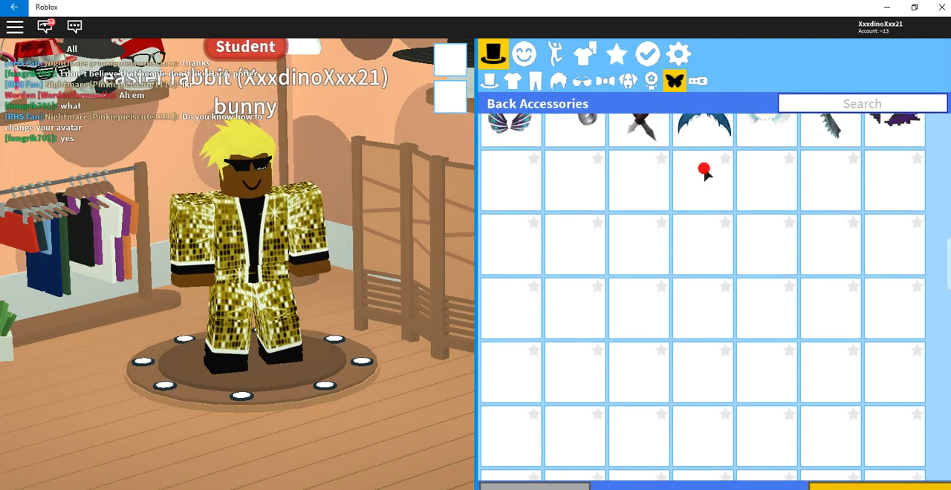
{"action": "scroll", "coordinate": [705, 172], "scroll_direction": "up", "scroll_amount": 1}
{"action": "scroll", "coordinate": [705, 173], "scroll_direction": "down", "scroll_amount": 2}
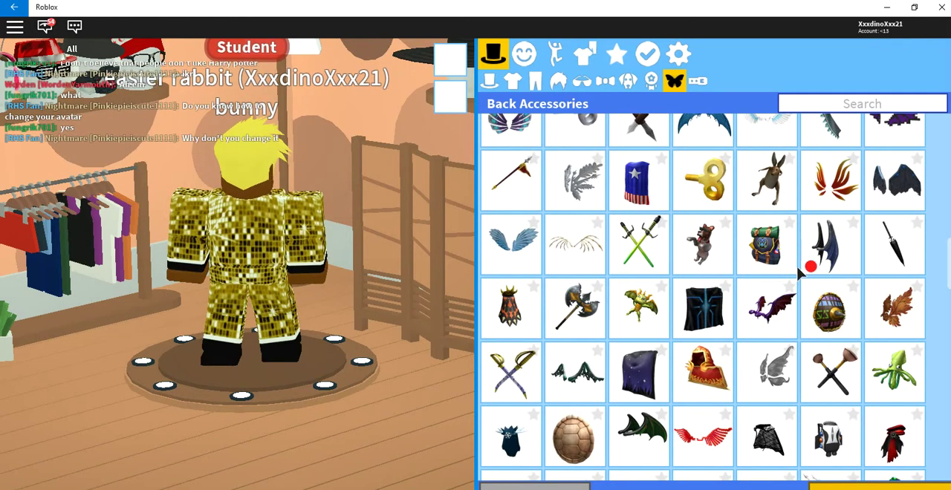
{"action": "scroll", "coordinate": [801, 273], "scroll_direction": "down", "scroll_amount": 3}
{"action": "scroll", "coordinate": [818, 275], "scroll_direction": "down", "scroll_amount": 3}
{"action": "scroll", "coordinate": [842, 281], "scroll_direction": "down", "scroll_amount": 3}
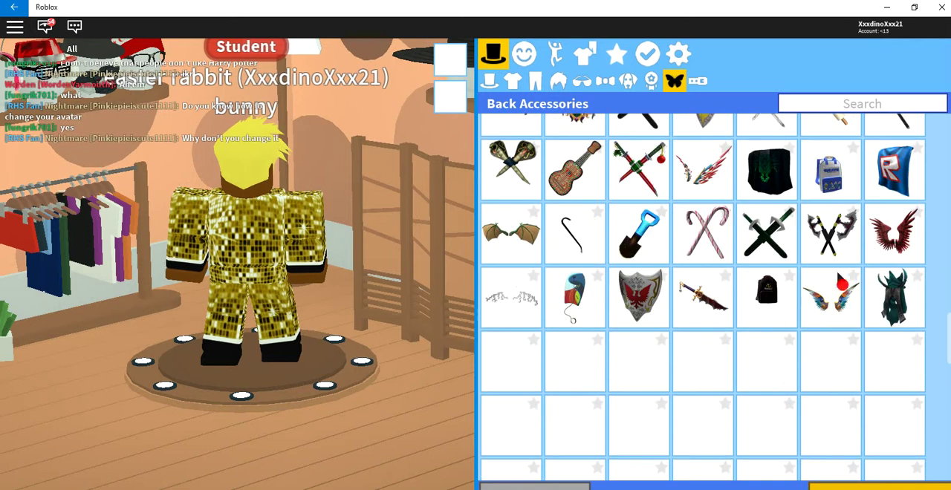
{"action": "scroll", "coordinate": [734, 260], "scroll_direction": "down", "scroll_amount": 3}
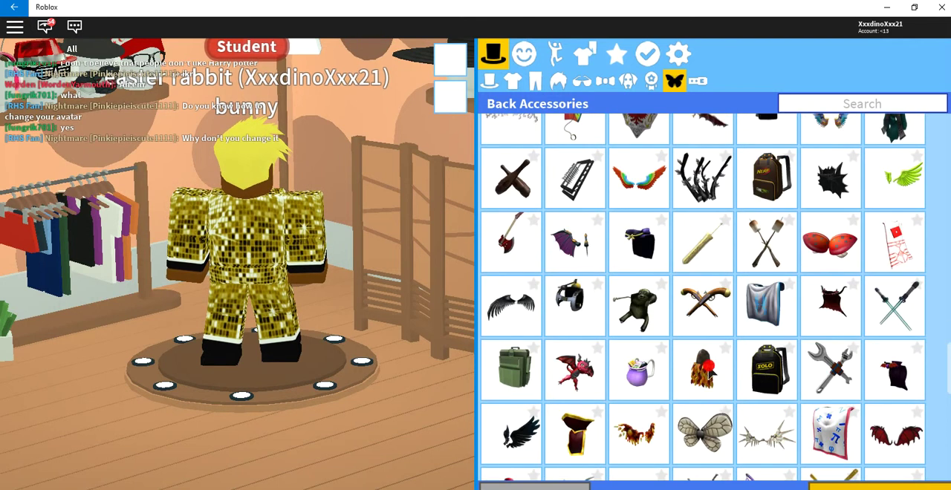
{"action": "scroll", "coordinate": [773, 297], "scroll_direction": "down", "scroll_amount": 3}
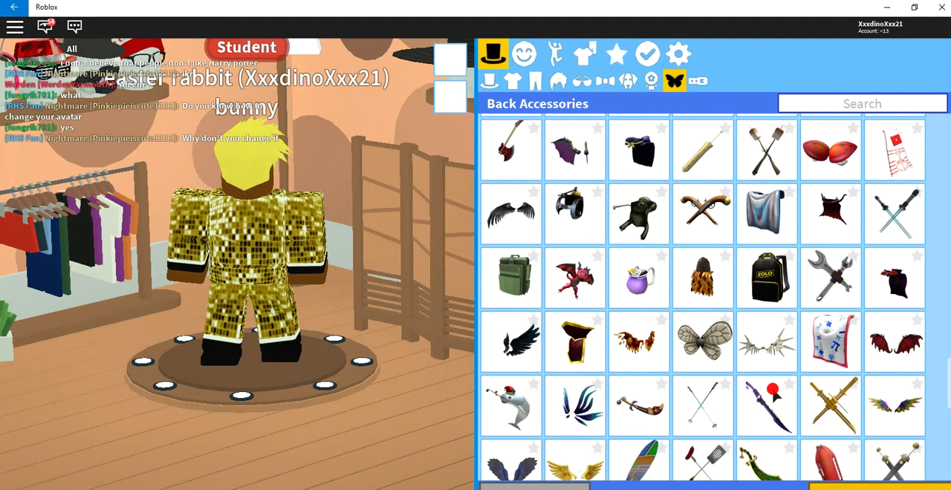
{"action": "scroll", "coordinate": [839, 278], "scroll_direction": "down", "scroll_amount": 5}
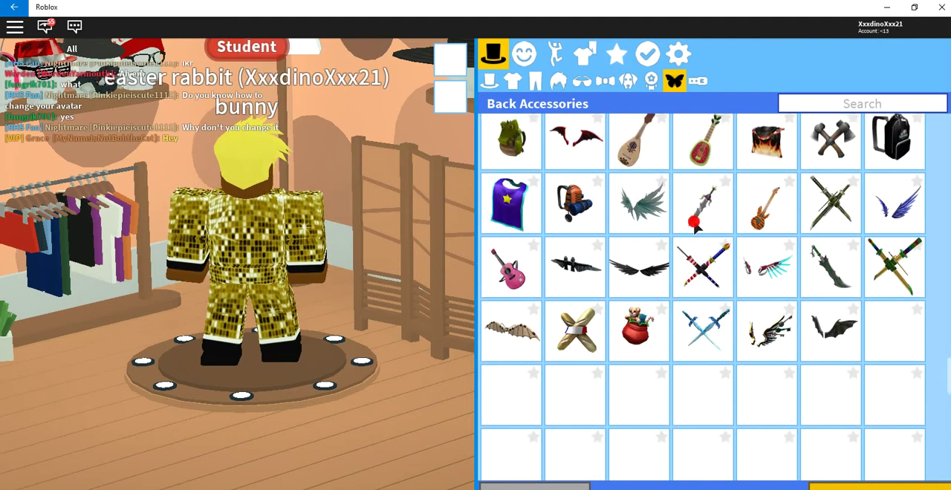
{"action": "scroll", "coordinate": [694, 221], "scroll_direction": "down", "scroll_amount": 3}
{"action": "scroll", "coordinate": [698, 221], "scroll_direction": "down", "scroll_amount": 3}
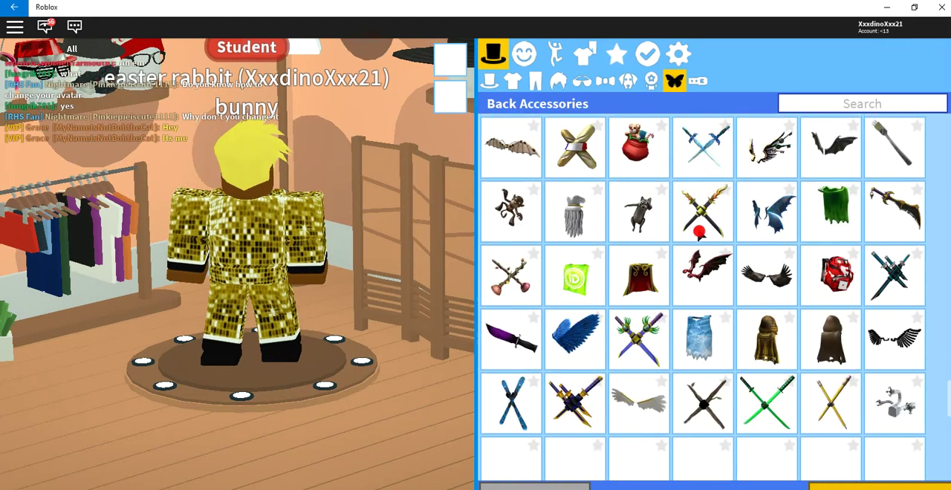
{"action": "scroll", "coordinate": [698, 230], "scroll_direction": "down", "scroll_amount": 3}
{"action": "scroll", "coordinate": [827, 297], "scroll_direction": "down", "scroll_amount": 3}
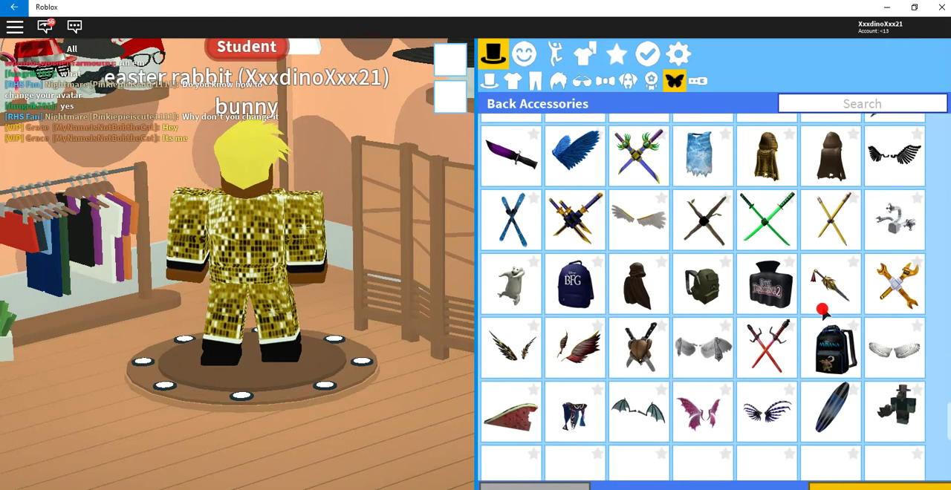
{"action": "scroll", "coordinate": [826, 305], "scroll_direction": "down", "scroll_amount": 3}
{"action": "scroll", "coordinate": [826, 305], "scroll_direction": "down", "scroll_amount": 4}
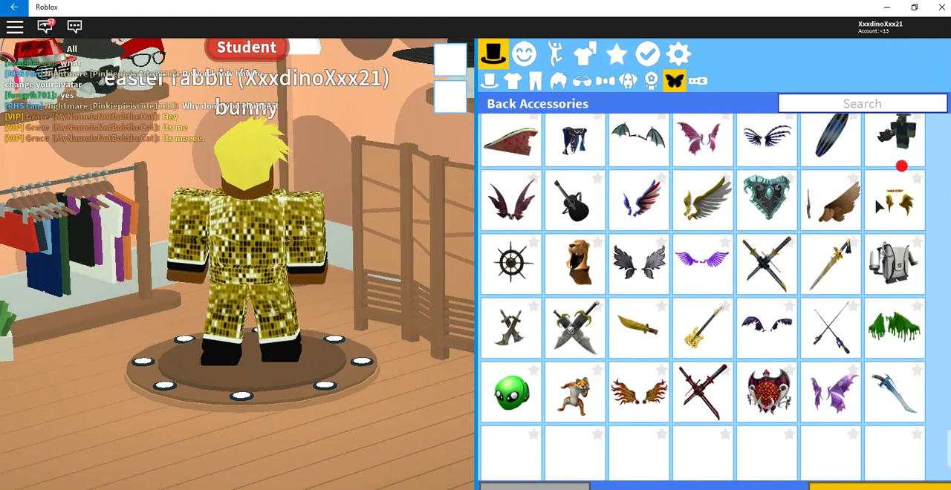
Try a back accessory, swap to crossed gold wrenches, and rotate to inspect them.
{"action": "left_click", "coordinate": [908, 136]}
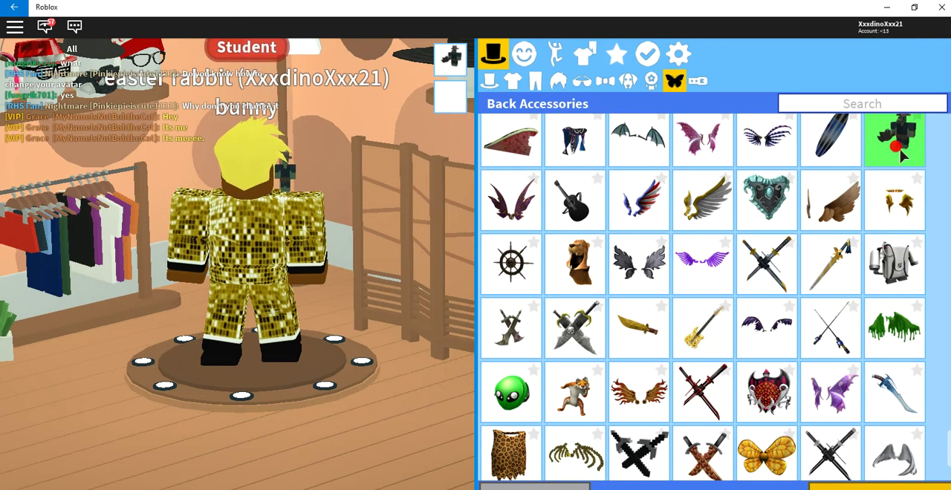
{"action": "left_click", "coordinate": [899, 136]}
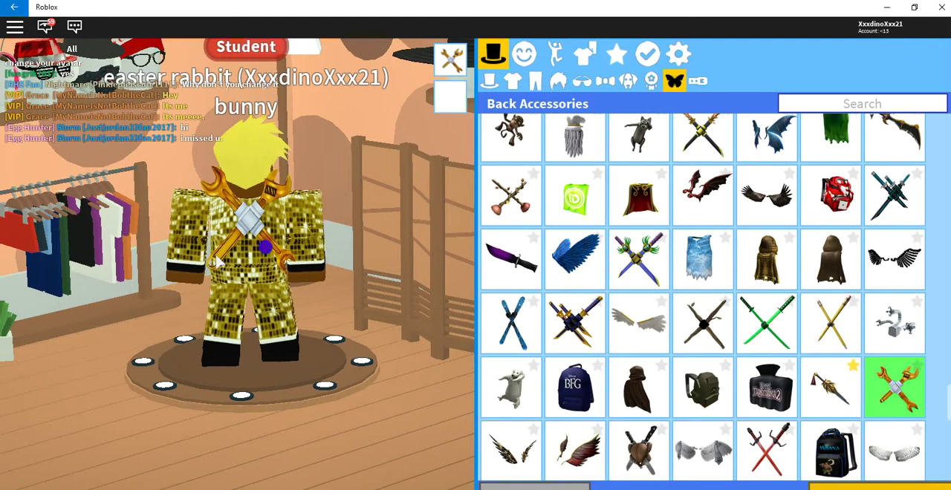
{"action": "mouse_move", "coordinate": [266, 249]}
{"action": "left_mouse_down"}
{"action": "mouse_move", "coordinate": [281, 366]}
{"action": "mouse_move", "coordinate": [40, 425]}
{"action": "left_mouse_up"}
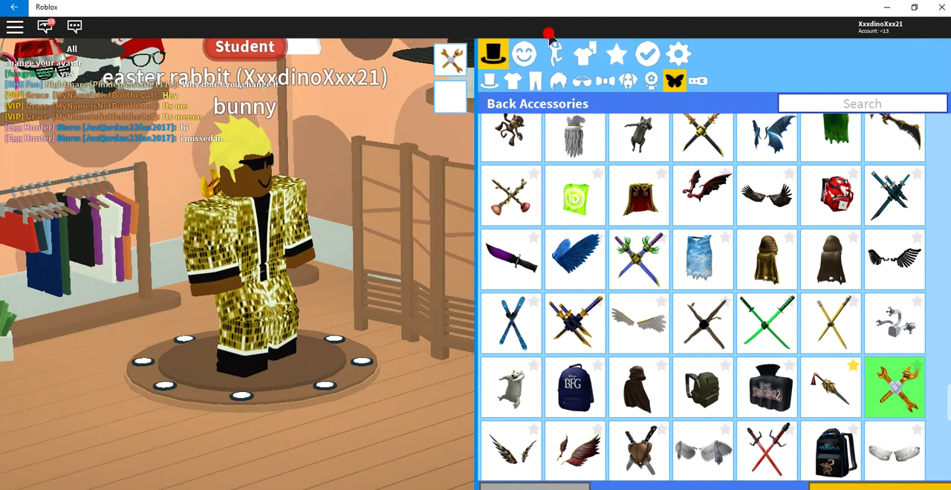
Equip the gold star-tag chain from the Neck accessories.
{"action": "left_click", "coordinate": [587, 81]}
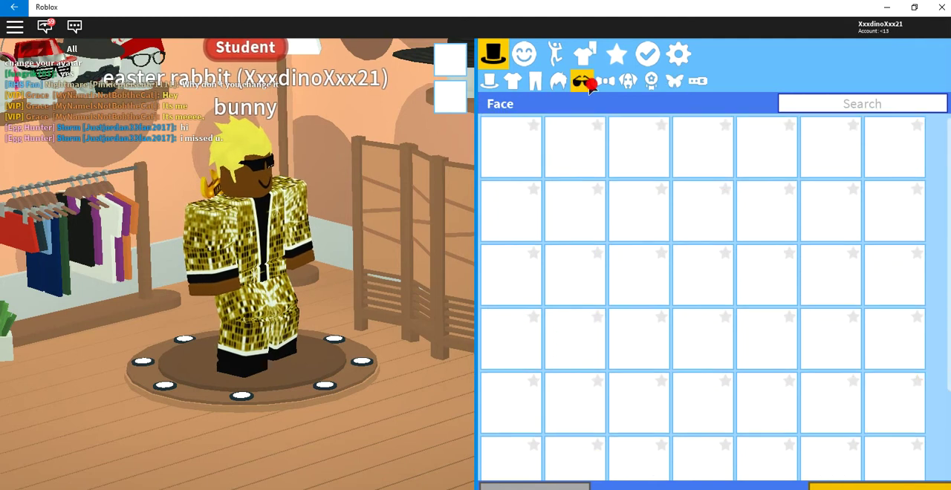
{"action": "left_click", "coordinate": [603, 80]}
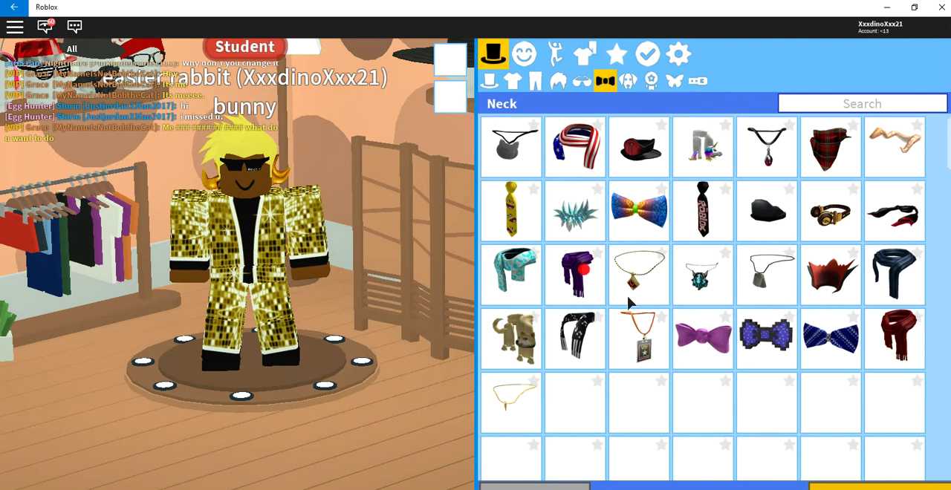
{"action": "left_click", "coordinate": [639, 338]}
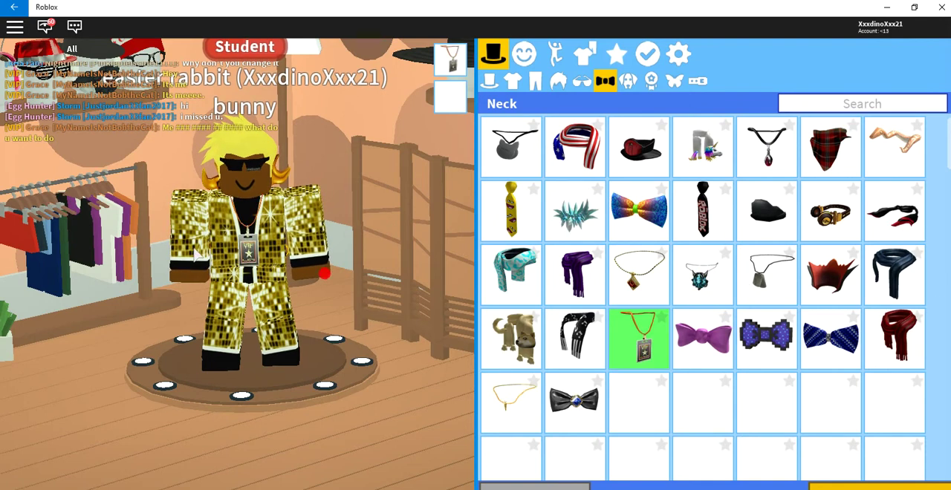
{"action": "scroll", "coordinate": [629, 286], "scroll_direction": "down", "scroll_amount": 1}
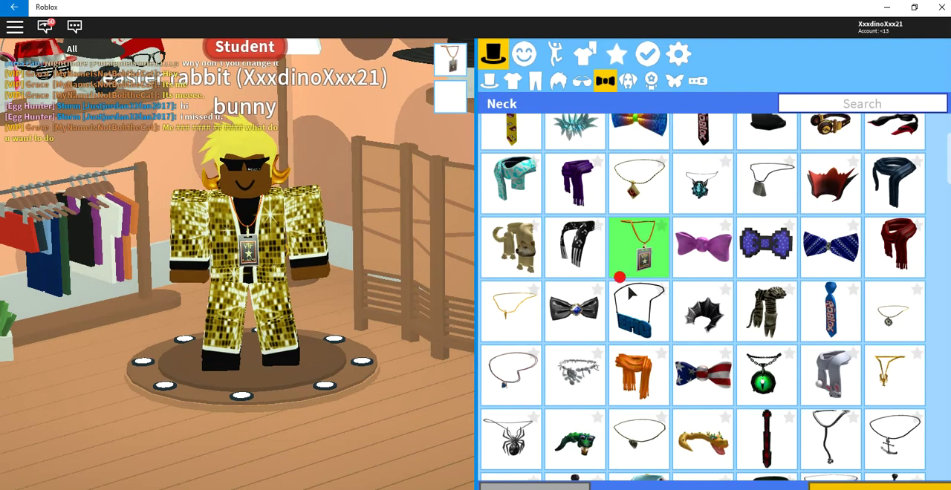
{"action": "scroll", "coordinate": [555, 279], "scroll_direction": "up", "scroll_amount": 2}
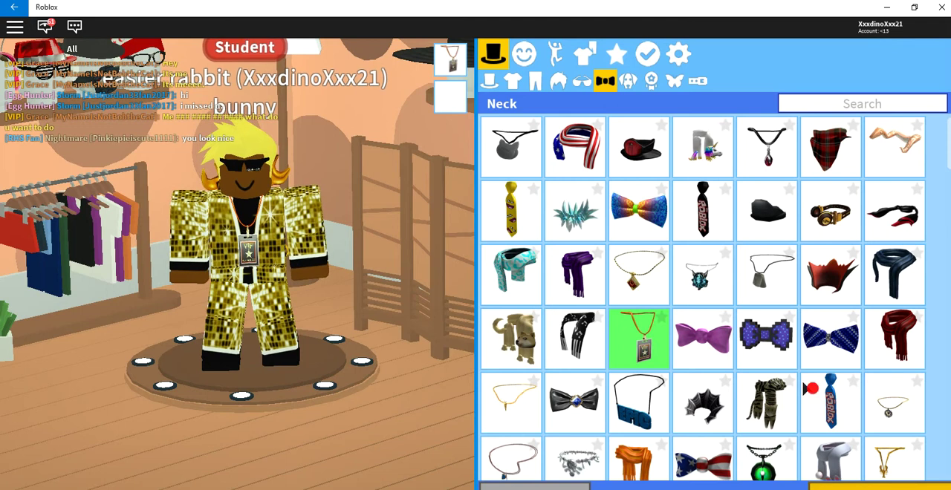
{"action": "scroll", "coordinate": [862, 425], "scroll_direction": "down", "scroll_amount": 5}
{"action": "scroll", "coordinate": [736, 379], "scroll_direction": "down", "scroll_amount": 5}
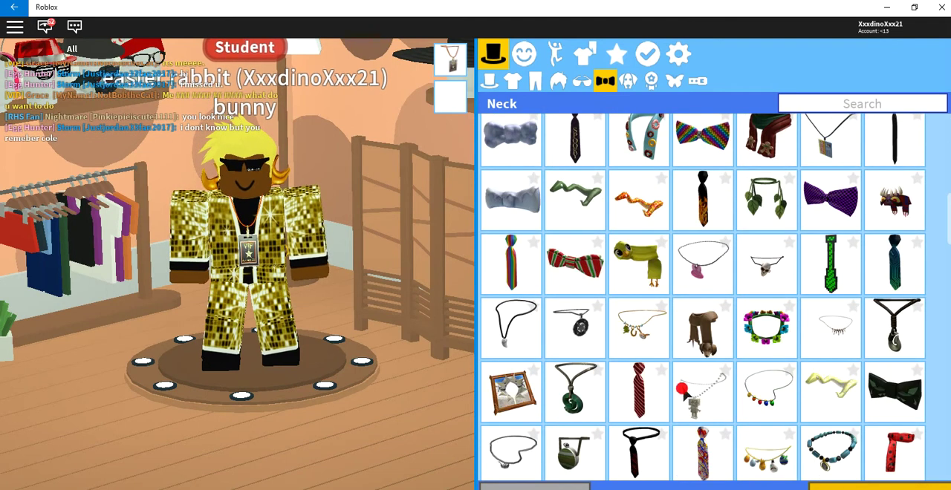
{"action": "scroll", "coordinate": [688, 386], "scroll_direction": "down", "scroll_amount": 3}
{"action": "scroll", "coordinate": [688, 394], "scroll_direction": "down", "scroll_amount": 3}
{"action": "scroll", "coordinate": [706, 394], "scroll_direction": "down", "scroll_amount": 3}
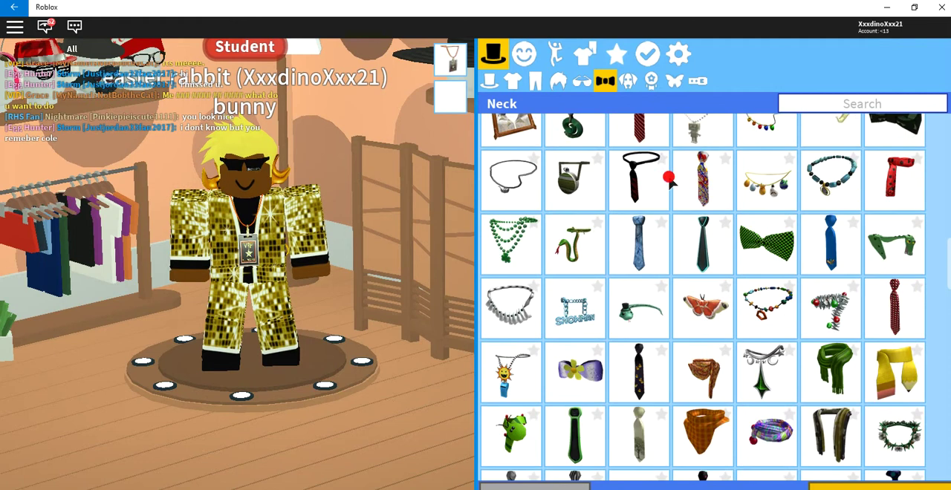
{"action": "left_click", "coordinate": [838, 104]}
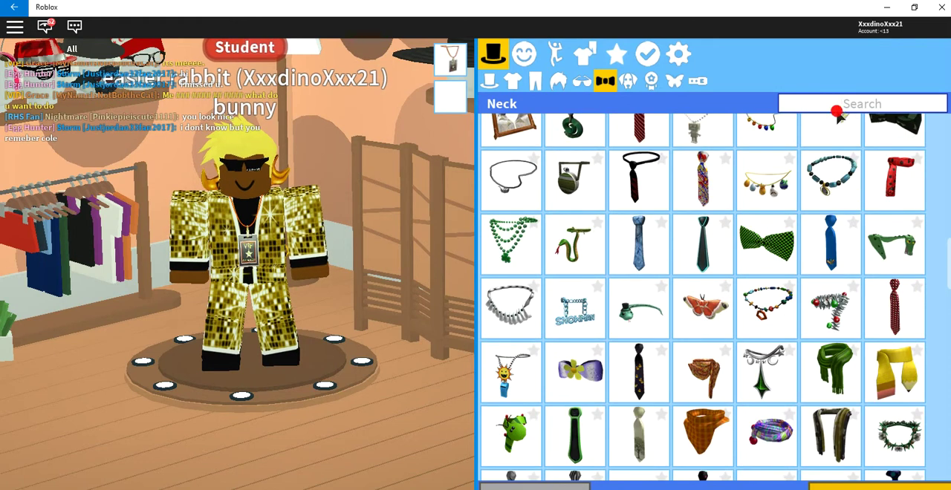
{"action": "type", "text": "c"}
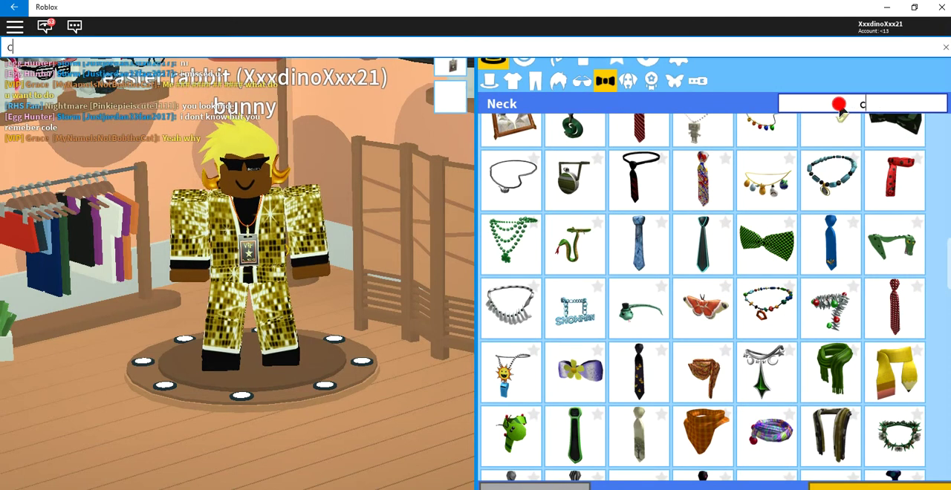
{"action": "type", "text": "i"}
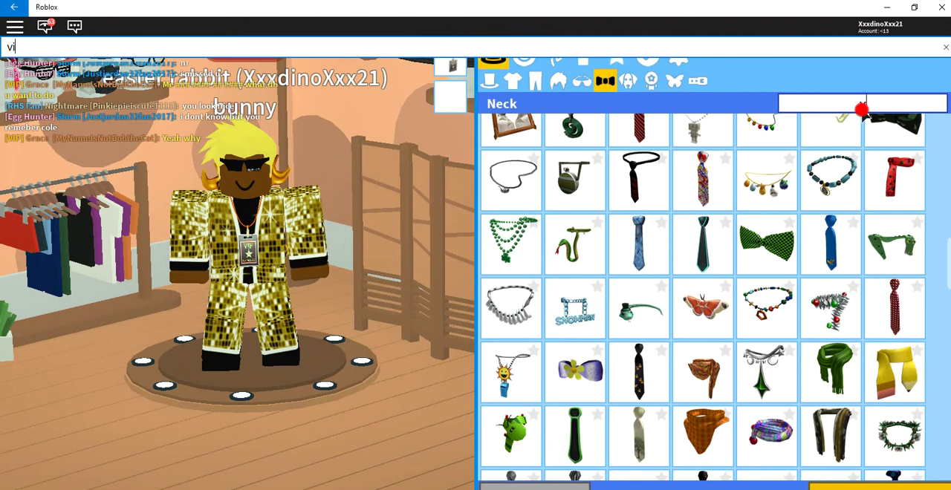
Swap the star-tag necklace for the gold VIP chain from 'vip' results, then view custom outfits.
{"action": "key", "text": "Return"}
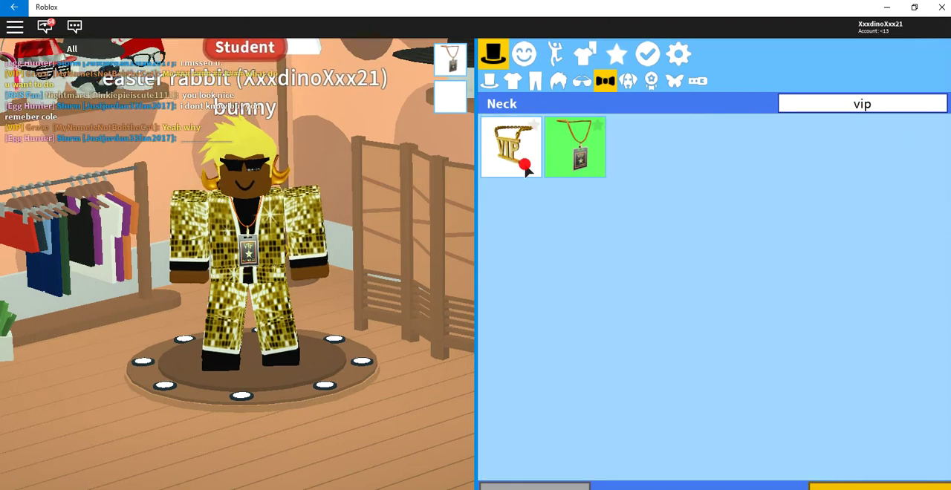
{"action": "left_click", "coordinate": [526, 169]}
{"action": "left_click", "coordinate": [563, 133]}
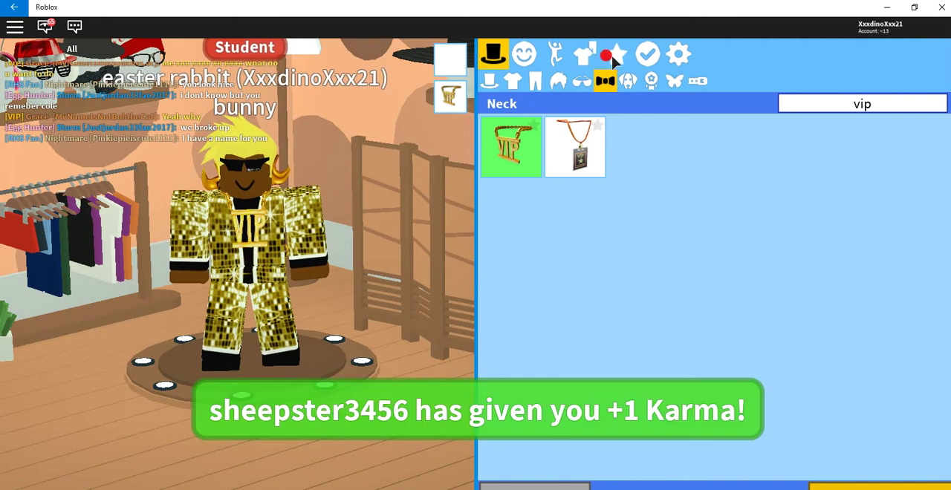
{"action": "left_click", "coordinate": [587, 55]}
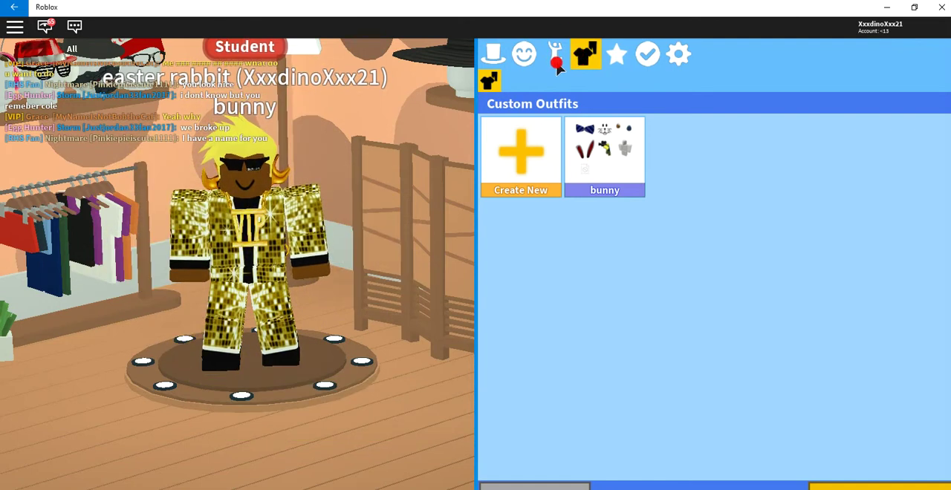
Equip the Stylish animation from the Animations list, then go back to Custom Outfits.
{"action": "left_click", "coordinate": [556, 56]}
{"action": "left_click", "coordinate": [524, 54]}
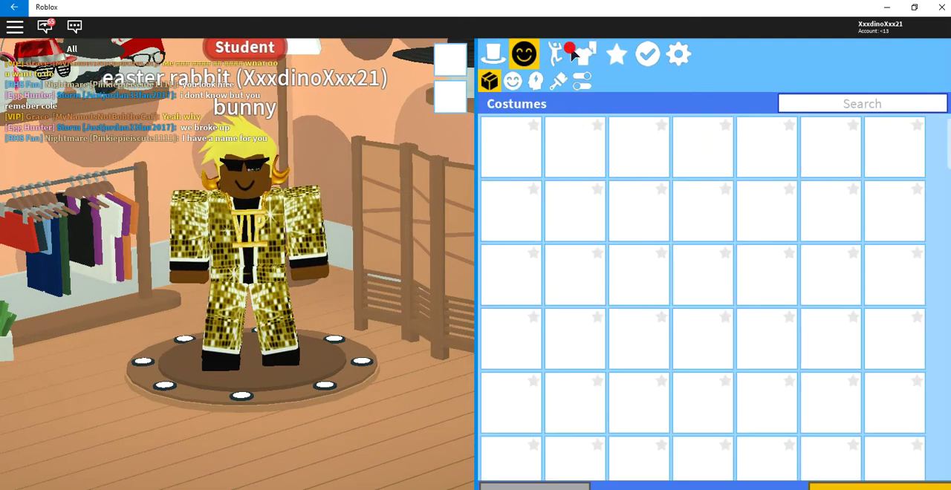
{"action": "left_click", "coordinate": [561, 52]}
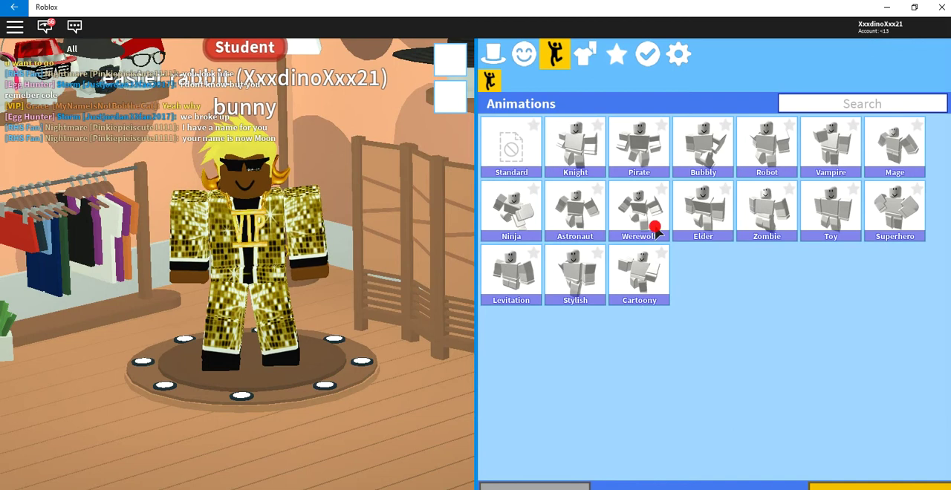
{"action": "left_click", "coordinate": [596, 278]}
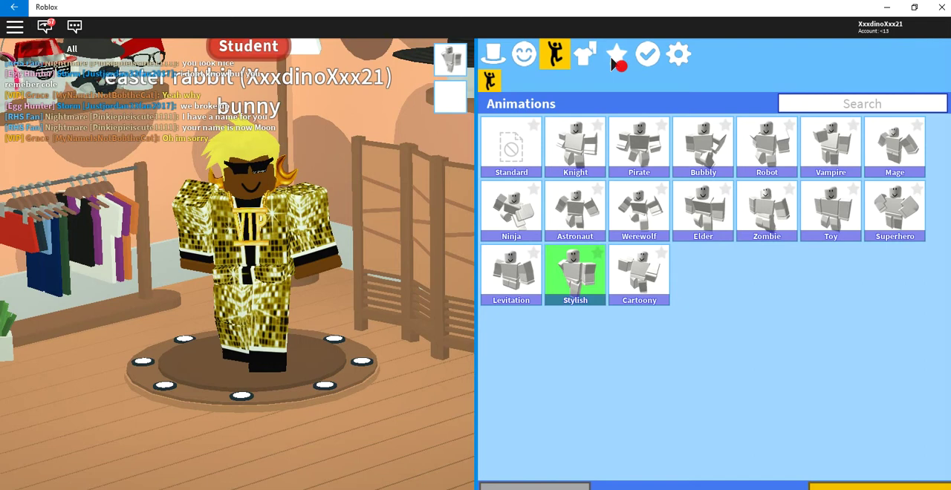
{"action": "left_click", "coordinate": [586, 55]}
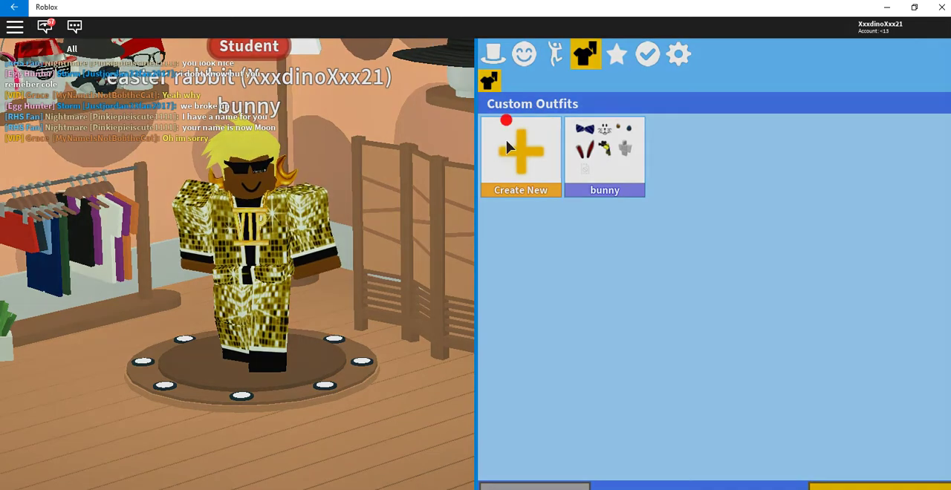
Create a new custom outfit named 'rich' and save it.
{"action": "left_click", "coordinate": [509, 146]}
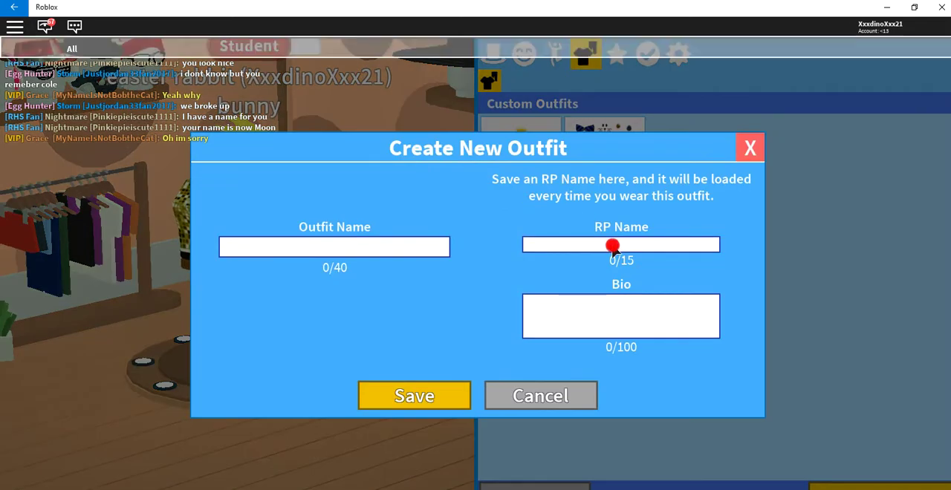
{"action": "left_click", "coordinate": [614, 245]}
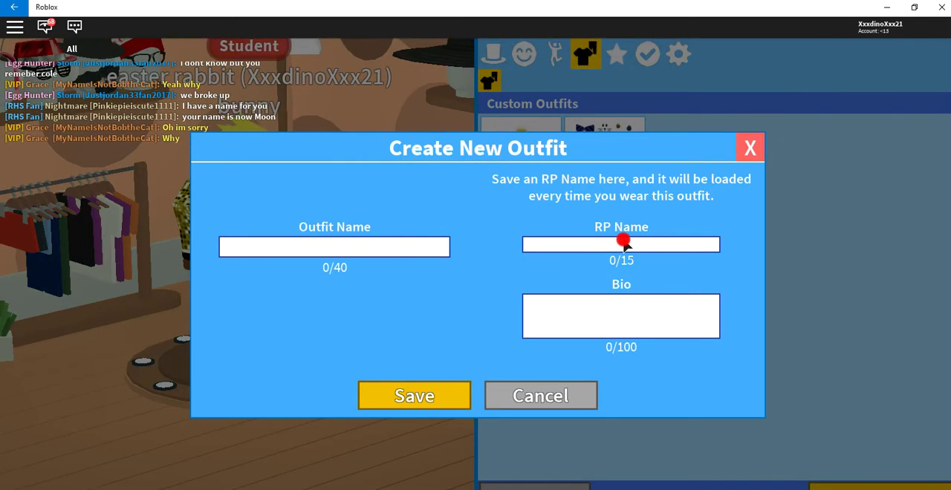
{"action": "left_click", "coordinate": [435, 249]}
{"action": "type", "text": "rich"}
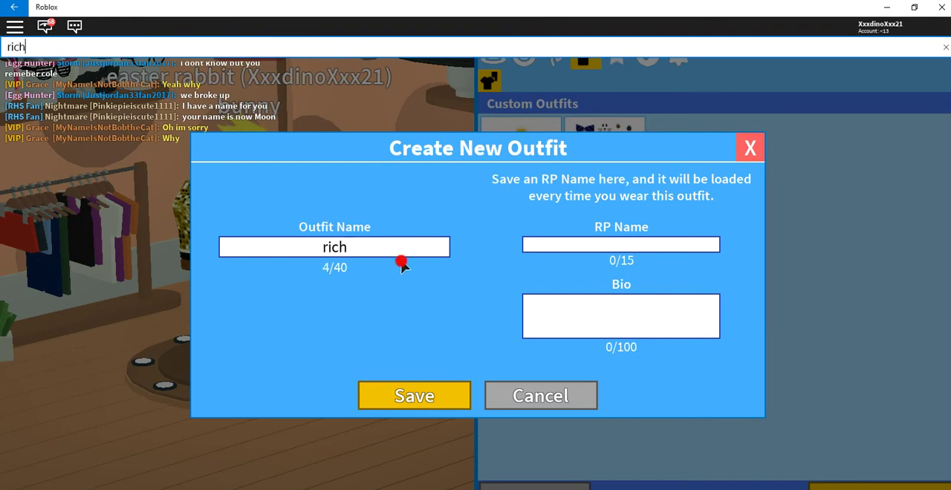
{"action": "key", "text": "Return"}
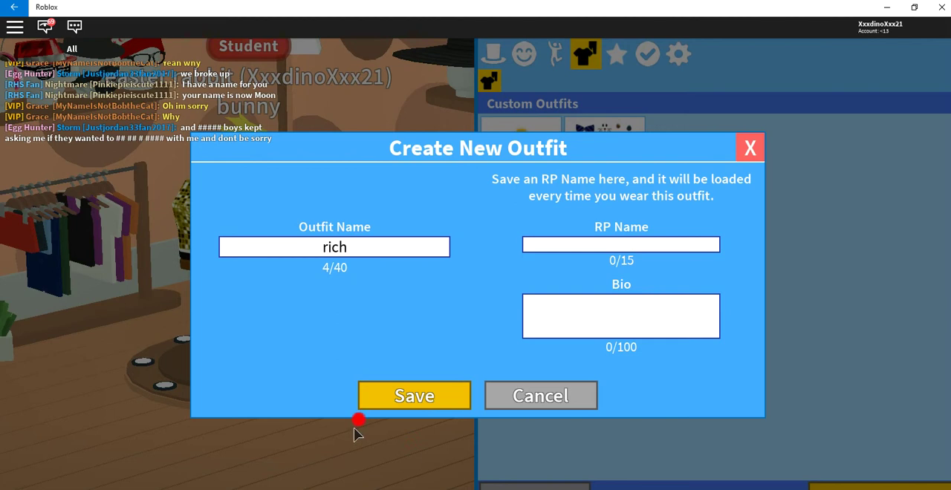
{"action": "left_click", "coordinate": [414, 396]}
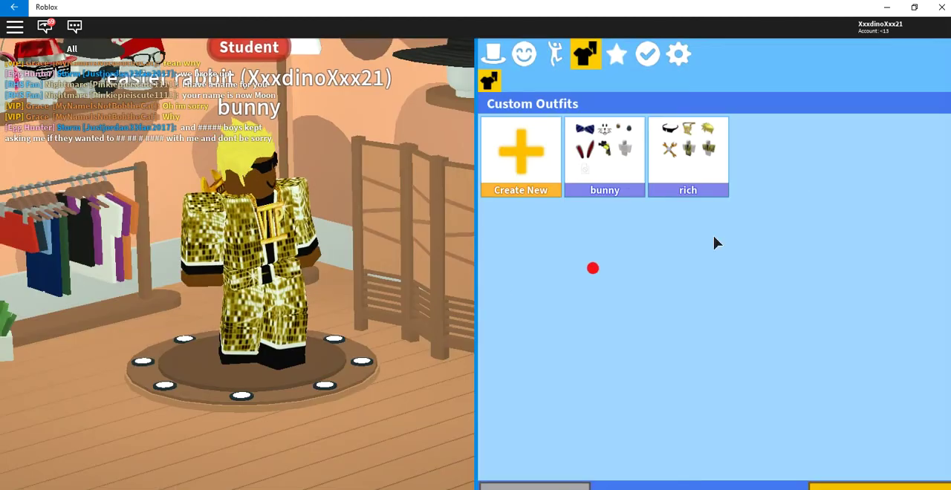
Give the rich outfit the roleplay name 'rich man' and wear it.
{"action": "left_click", "coordinate": [688, 156]}
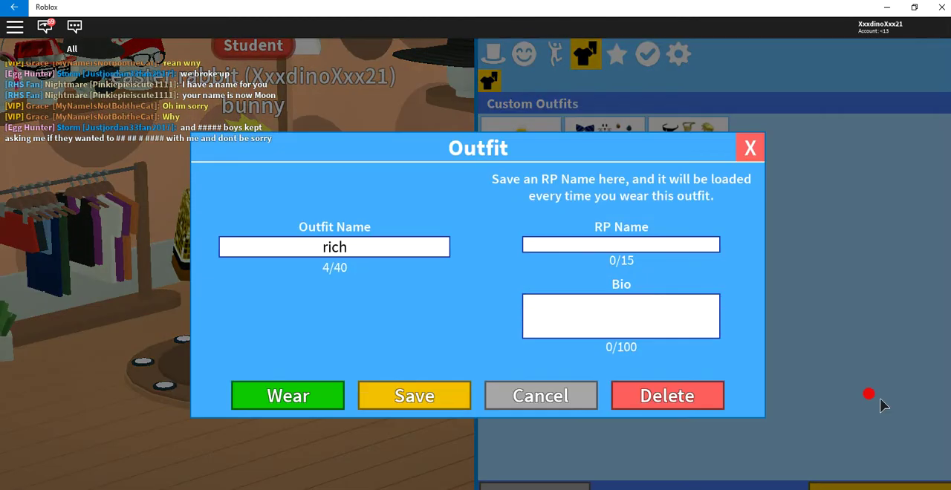
{"action": "left_click", "coordinate": [643, 246]}
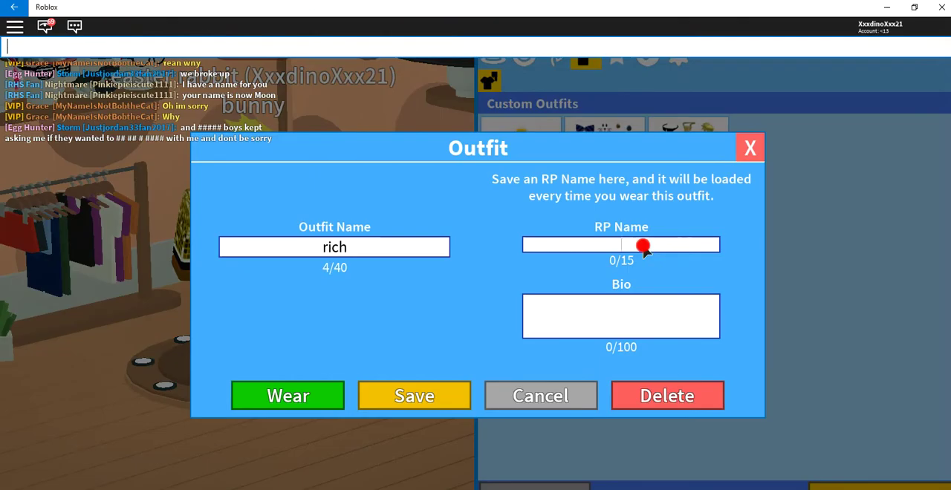
{"action": "type", "text": "rich maan"}
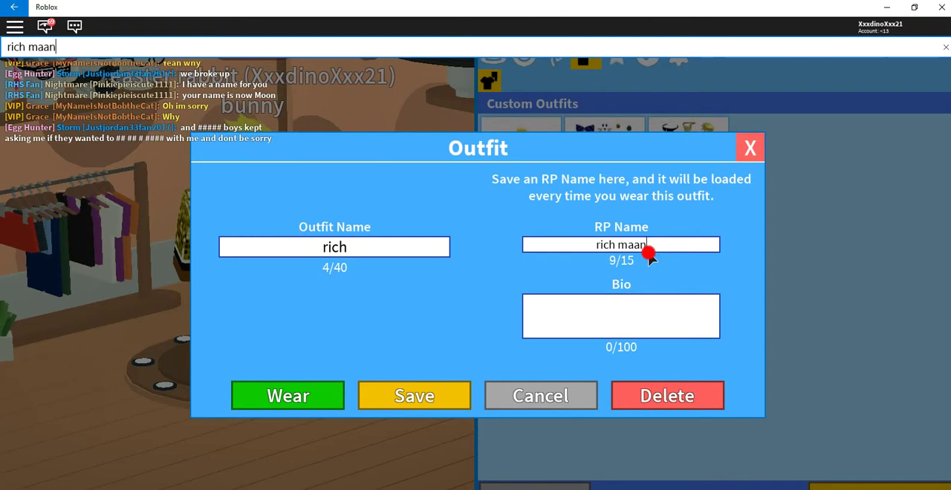
{"action": "key", "text": "Return"}
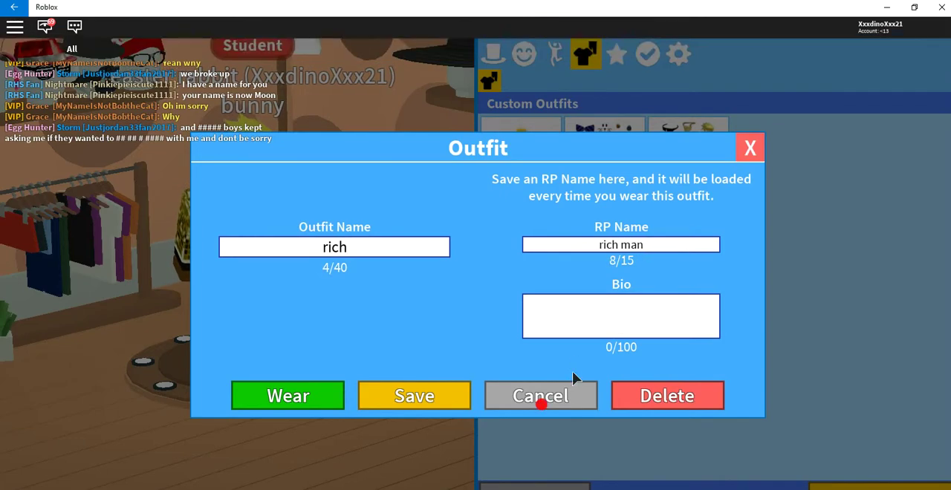
{"action": "left_click", "coordinate": [338, 401]}
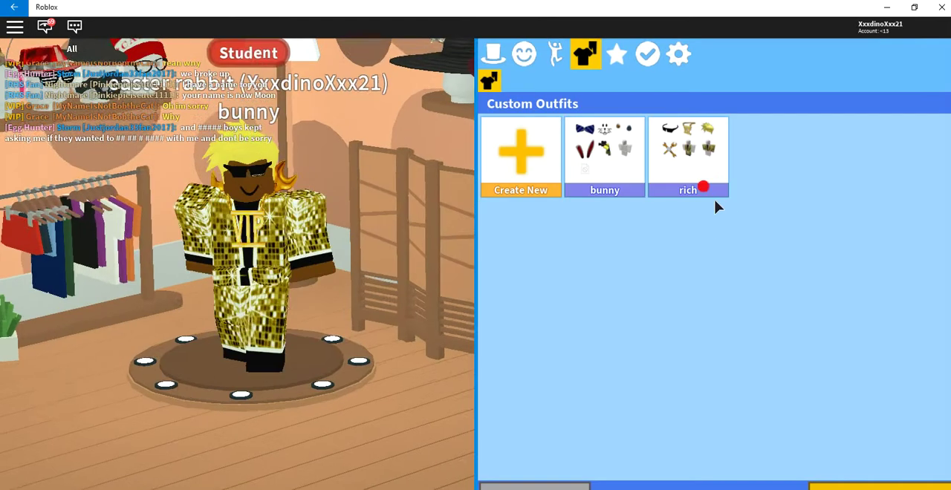
Leave the avatar editor and claim the Free Starter House through House > Load House.
{"action": "left_click", "coordinate": [877, 487]}
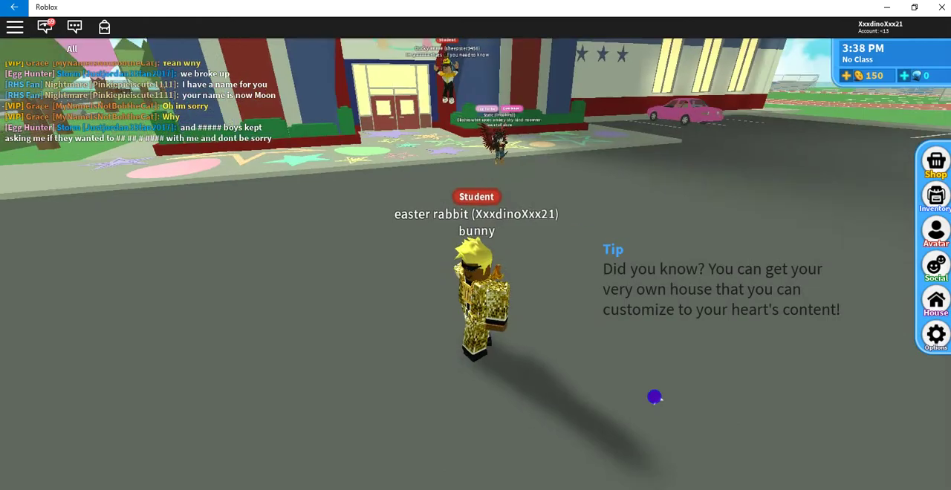
{"action": "left_click_drag", "start_coordinate": [654, 397], "coordinate": [653, 387]}
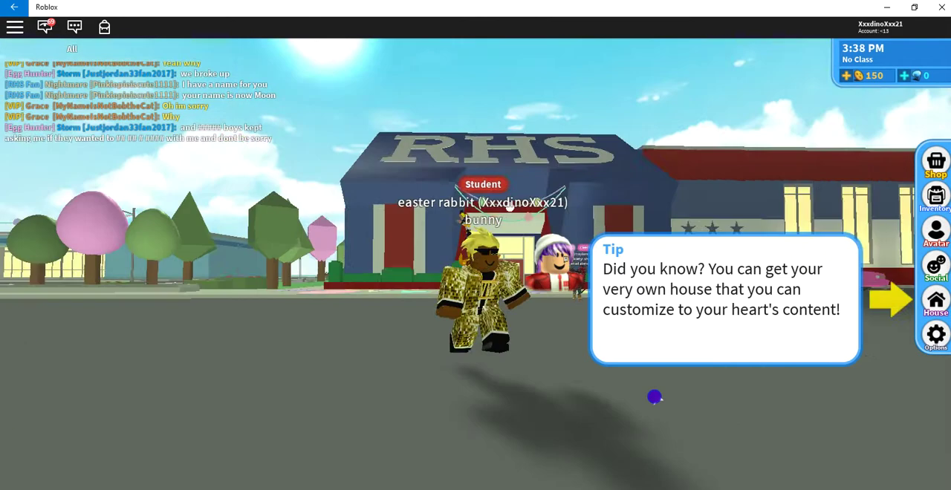
{"action": "left_click", "coordinate": [938, 297]}
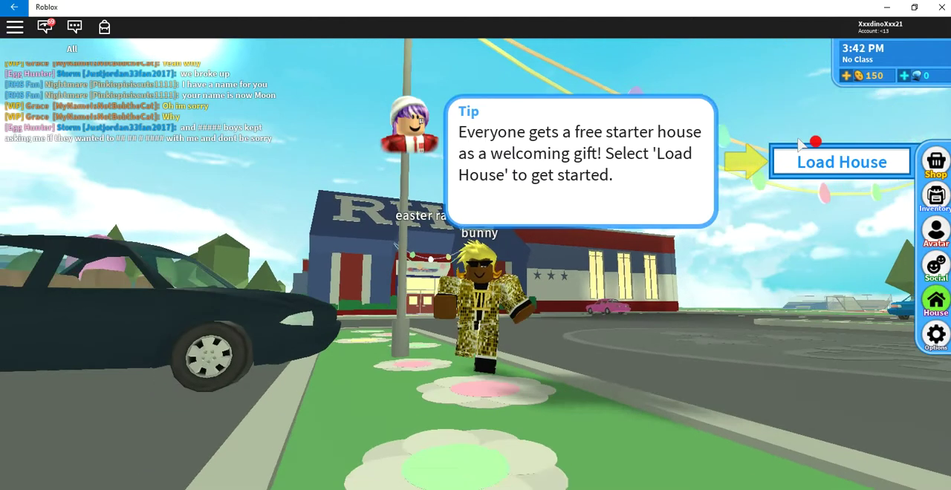
{"action": "left_click", "coordinate": [841, 161]}
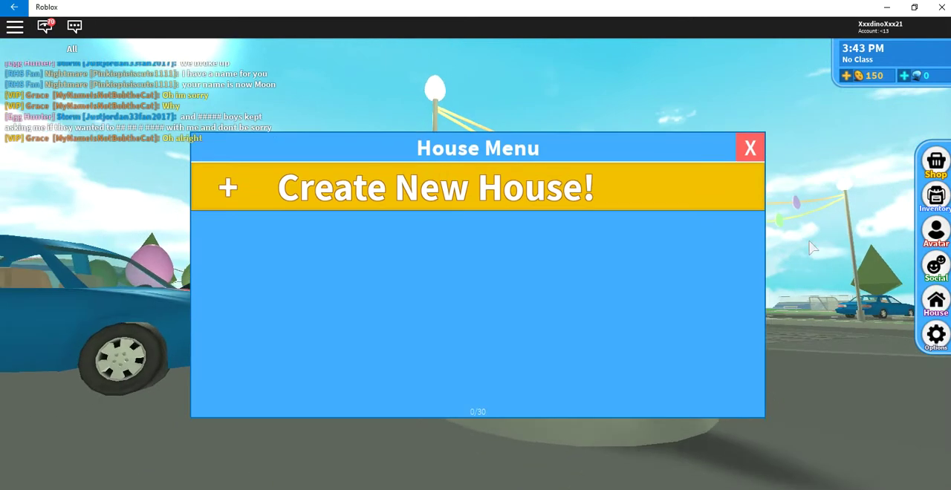
{"action": "left_click", "coordinate": [593, 193]}
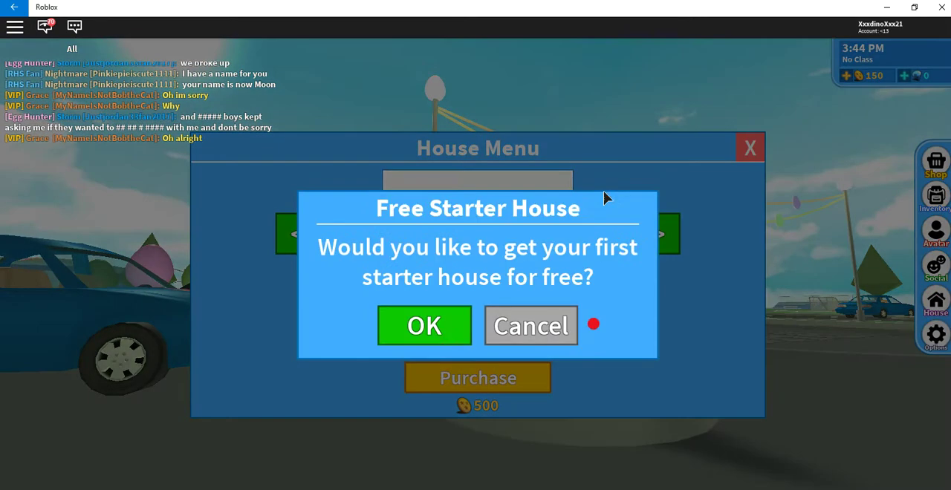
{"action": "left_click", "coordinate": [416, 327]}
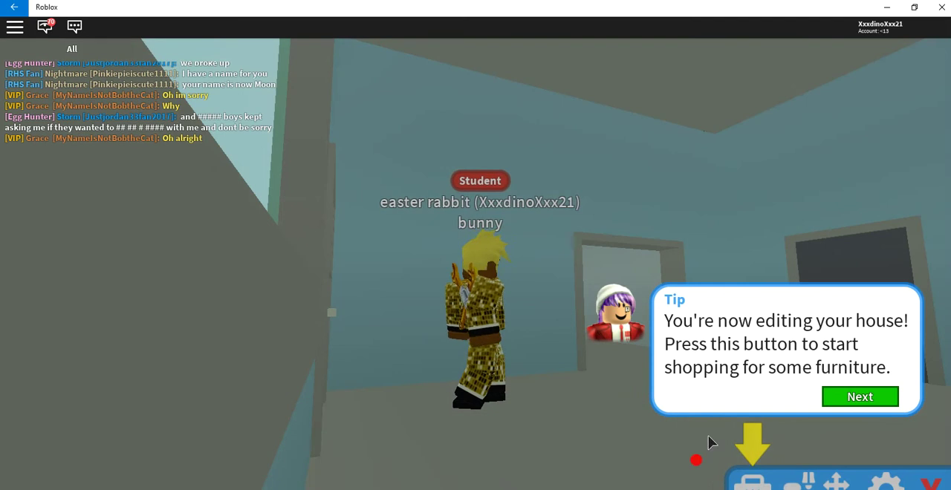
Dismiss the house-editing tips and walk the avatar through the door onto the porch.
{"action": "left_click", "coordinate": [860, 397]}
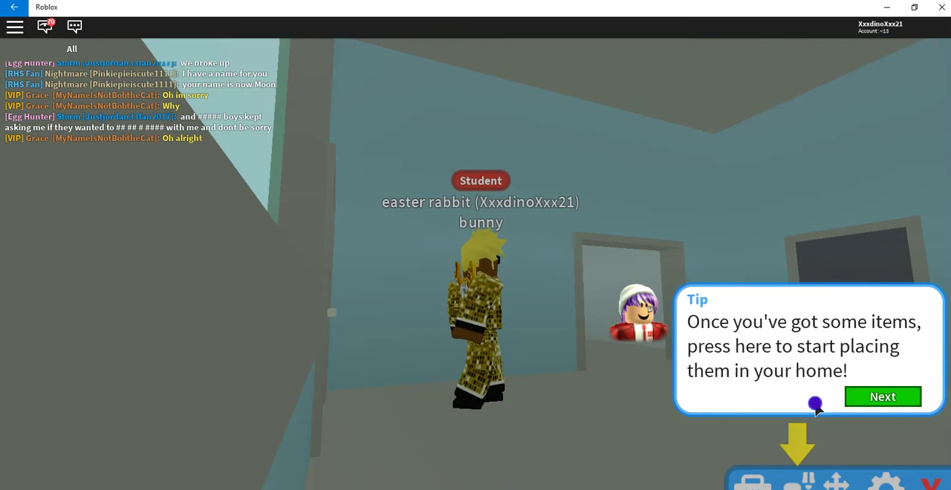
{"action": "left_click", "coordinate": [883, 397]}
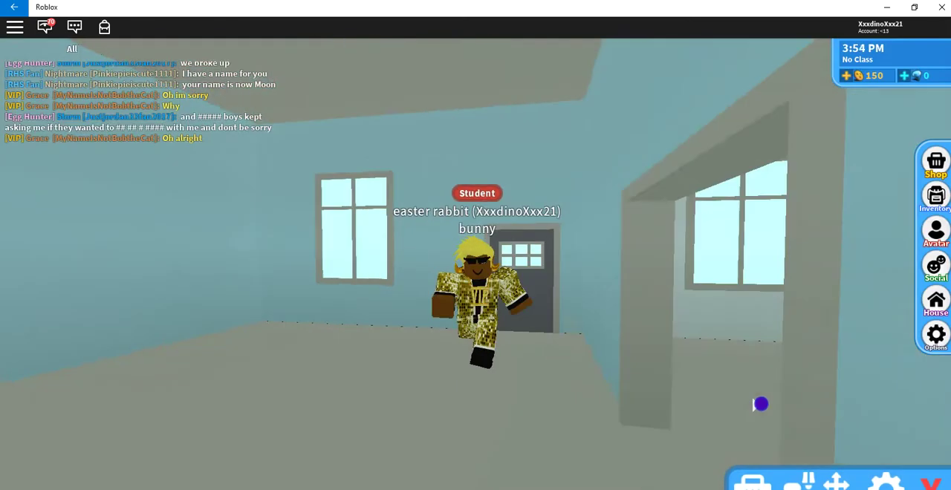
{"action": "scroll", "coordinate": [760, 404], "scroll_direction": "up", "scroll_amount": 5}
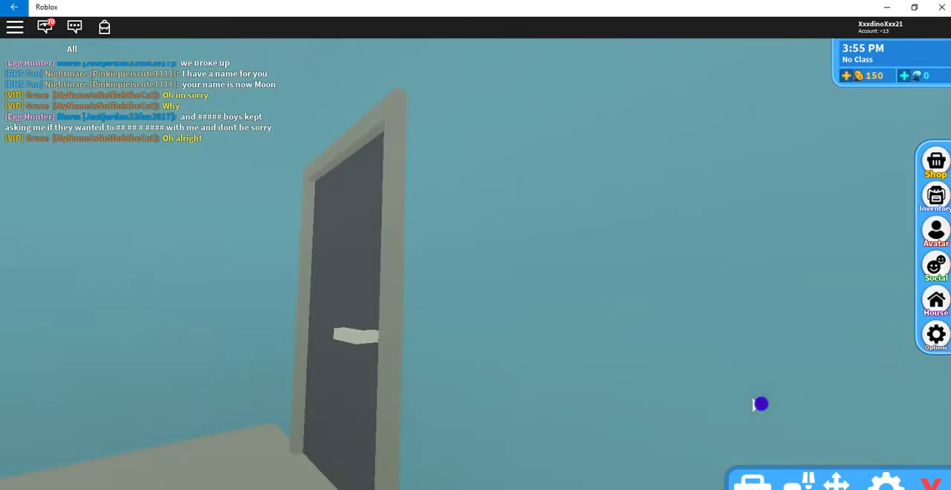
{"action": "scroll", "coordinate": [760, 404], "scroll_direction": "down", "scroll_amount": 3}
{"action": "scroll", "coordinate": [760, 403], "scroll_direction": "up", "scroll_amount": 3}
{"action": "scroll", "coordinate": [760, 403], "scroll_direction": "down", "scroll_amount": 3}
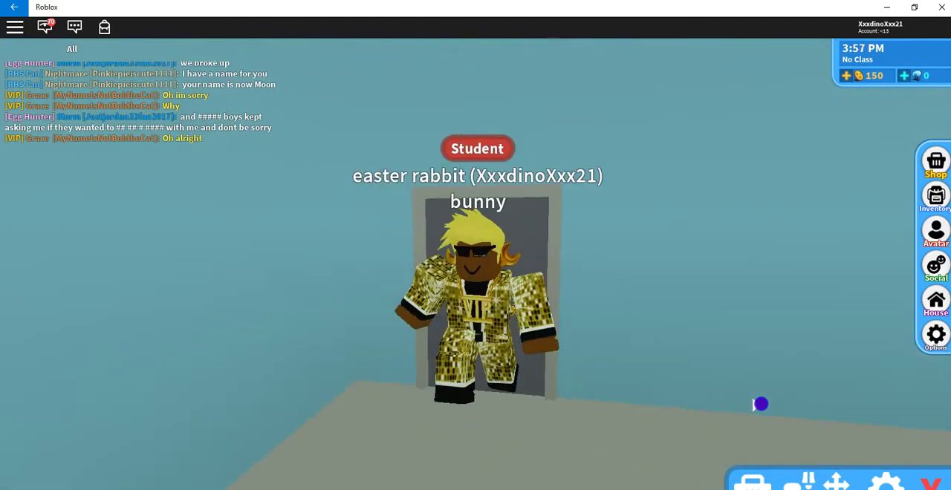
{"action": "key", "text": "w"}
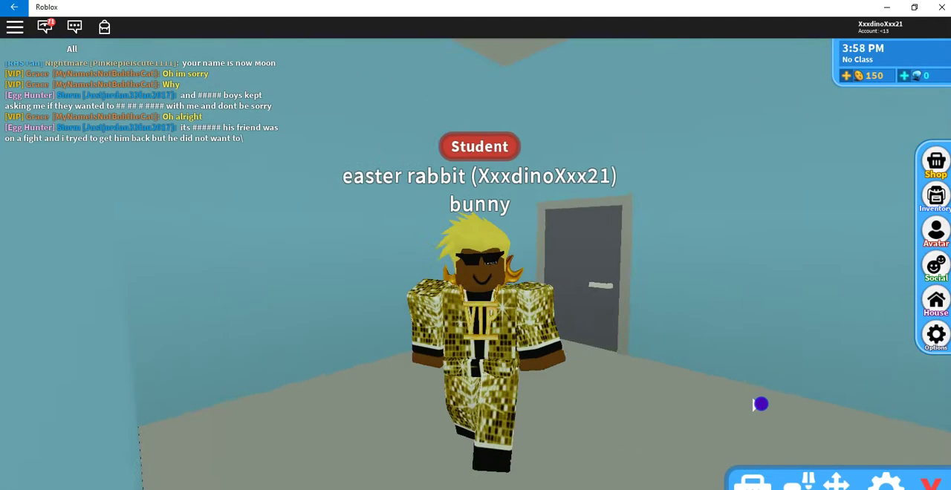
{"action": "key", "text": "w"}
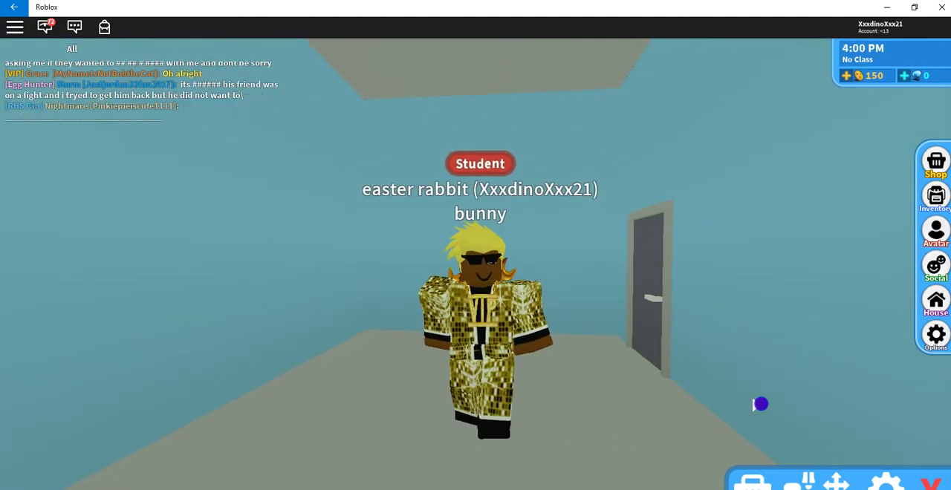
{"action": "key", "text": "s"}
{"action": "key", "text": "w"}
{"action": "key", "text": "w"}
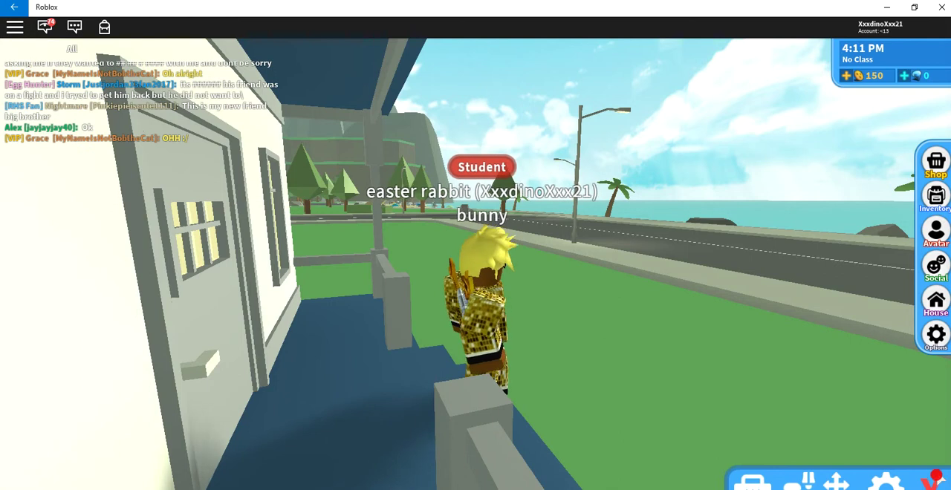
{"action": "key", "text": "w"}
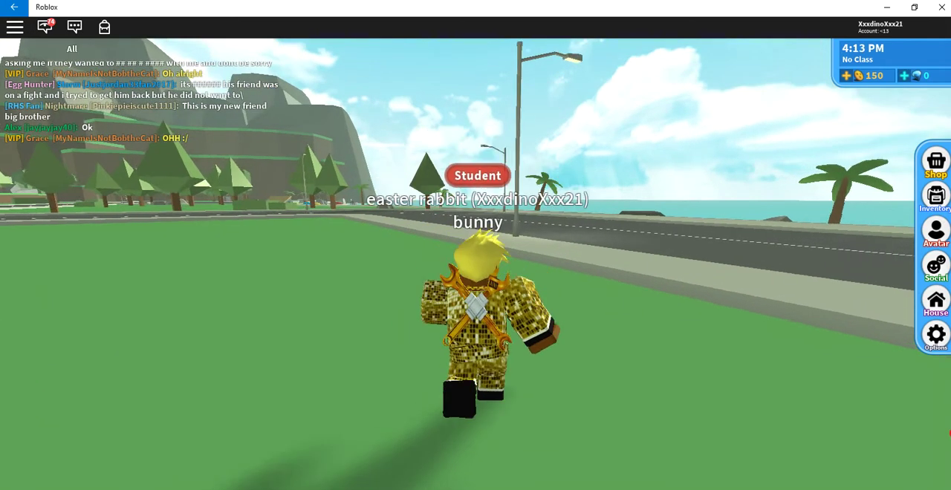
{"action": "key", "text": "w"}
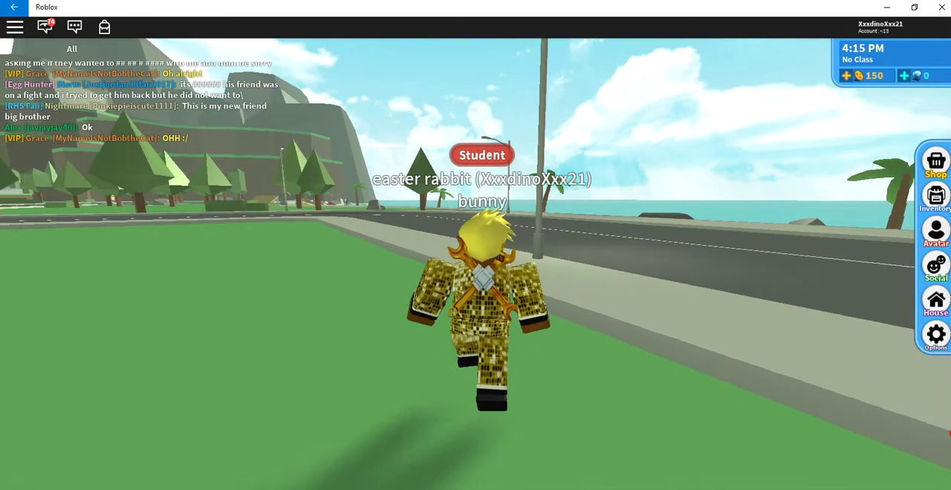
{"action": "key", "text": "w"}
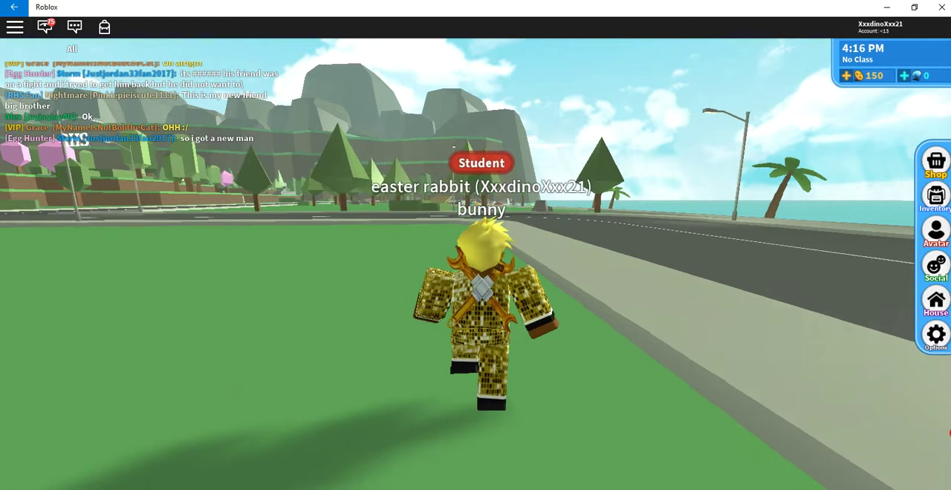
{"action": "key", "text": "w"}
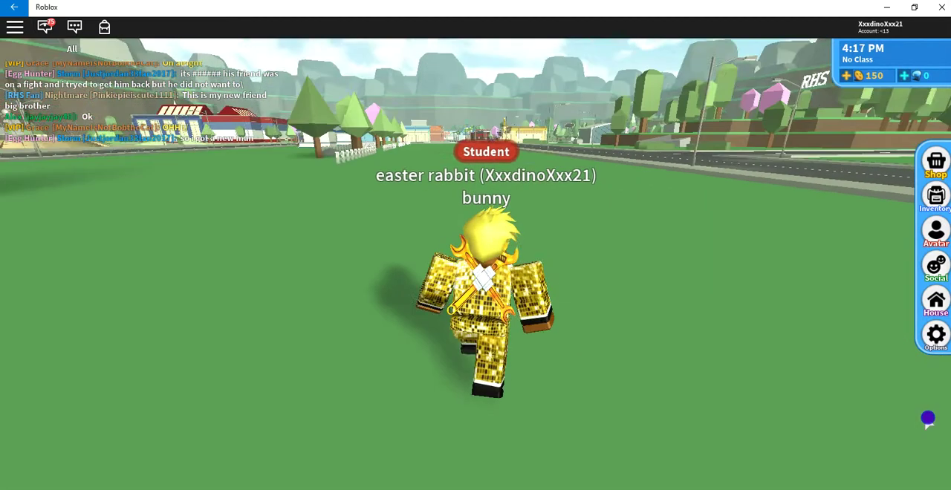
{"action": "key", "text": "w"}
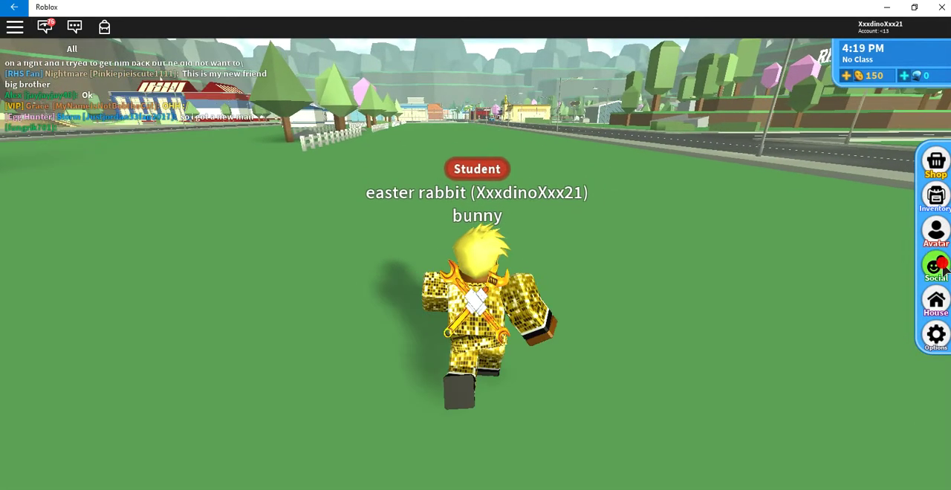
{"action": "left_click", "coordinate": [936, 268]}
{"action": "left_click", "coordinate": [936, 232]}
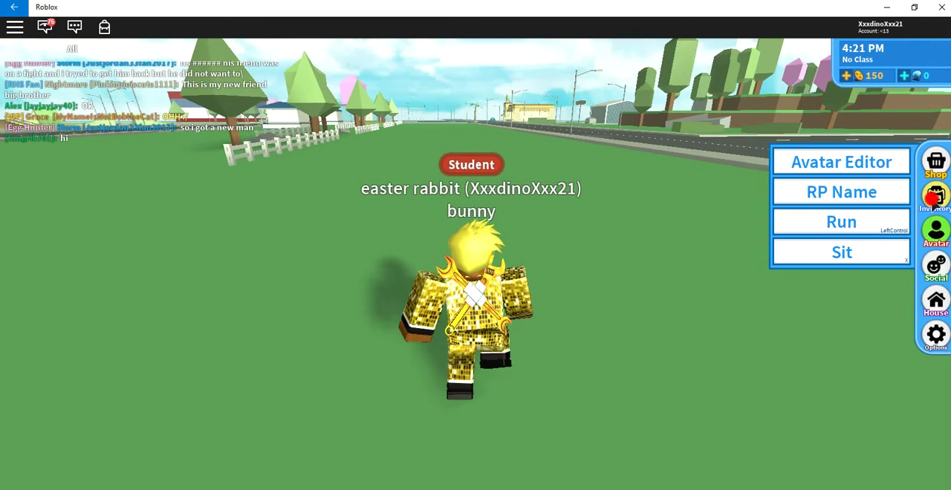
{"action": "left_click", "coordinate": [936, 163]}
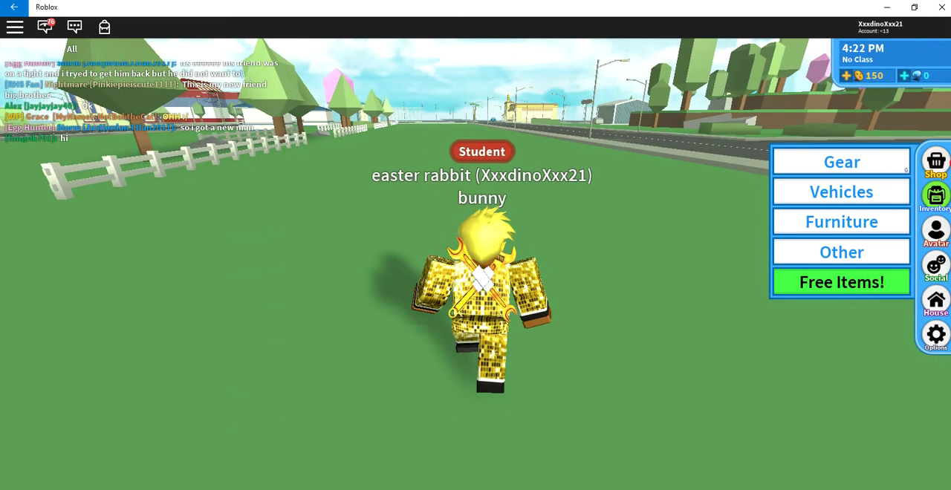
{"action": "left_click", "coordinate": [892, 163]}
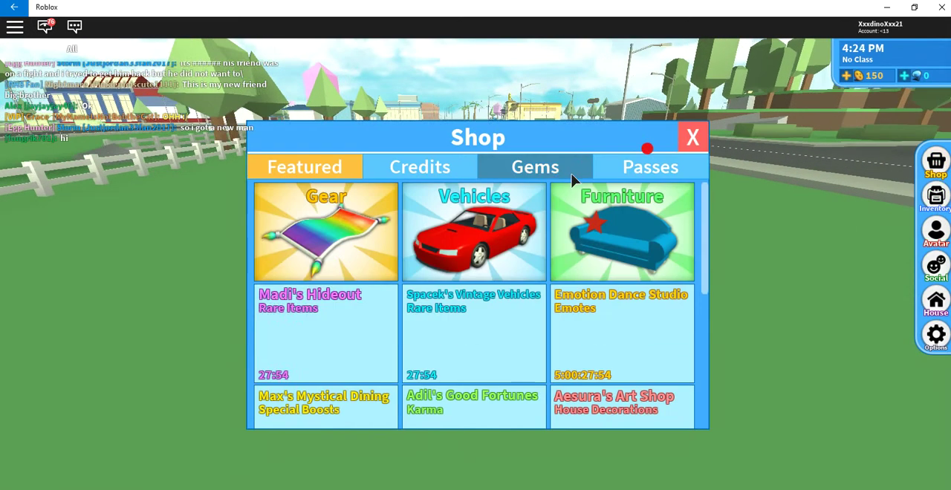
{"action": "left_click", "coordinate": [695, 138]}
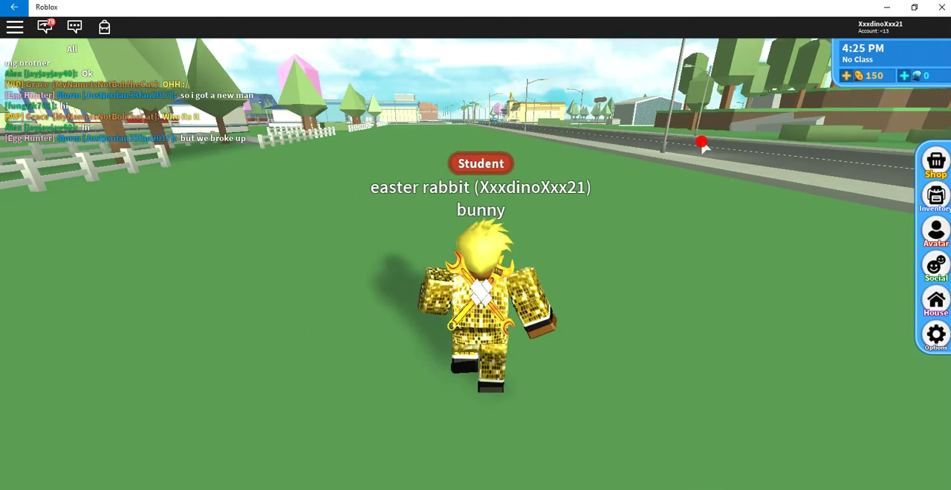
{"action": "key", "text": "w"}
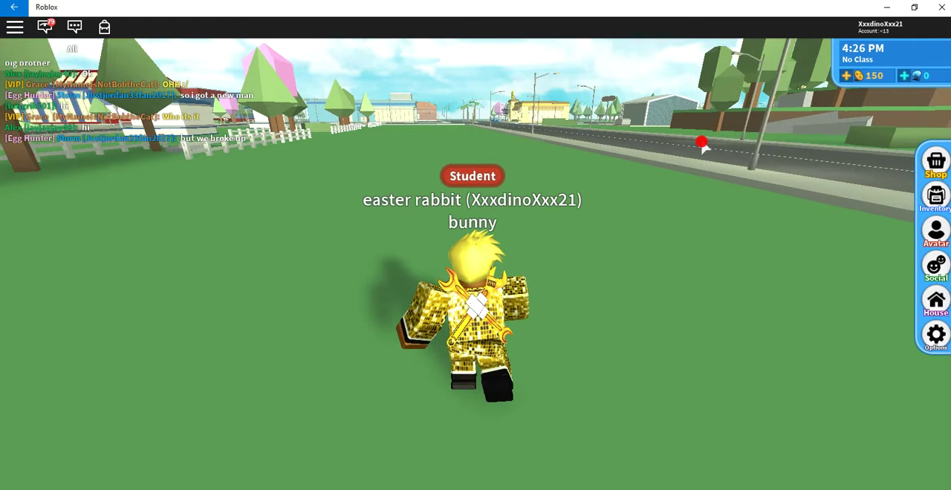
{"action": "left_click_drag", "start_coordinate": [705, 146], "coordinate": [730, 174]}
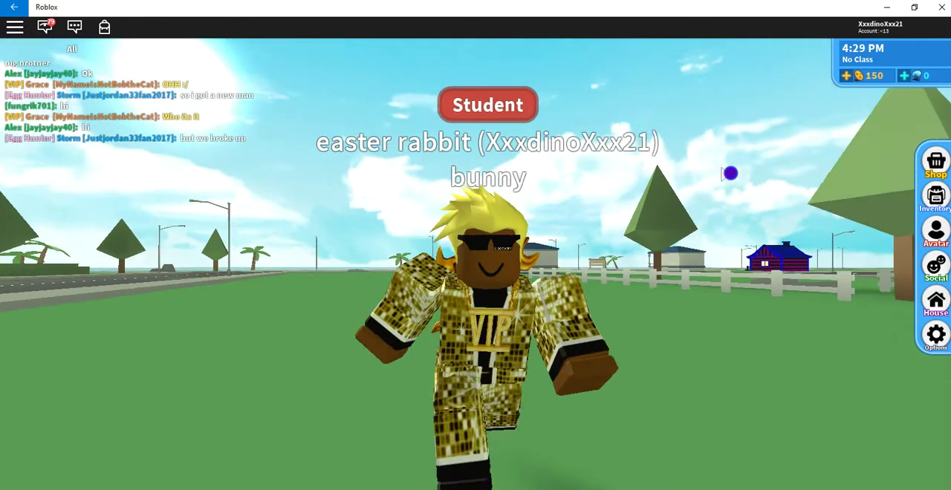
{"action": "scroll", "coordinate": [731, 174], "scroll_direction": "up", "scroll_amount": 5}
{"action": "scroll", "coordinate": [731, 174], "scroll_direction": "down", "scroll_amount": 5}
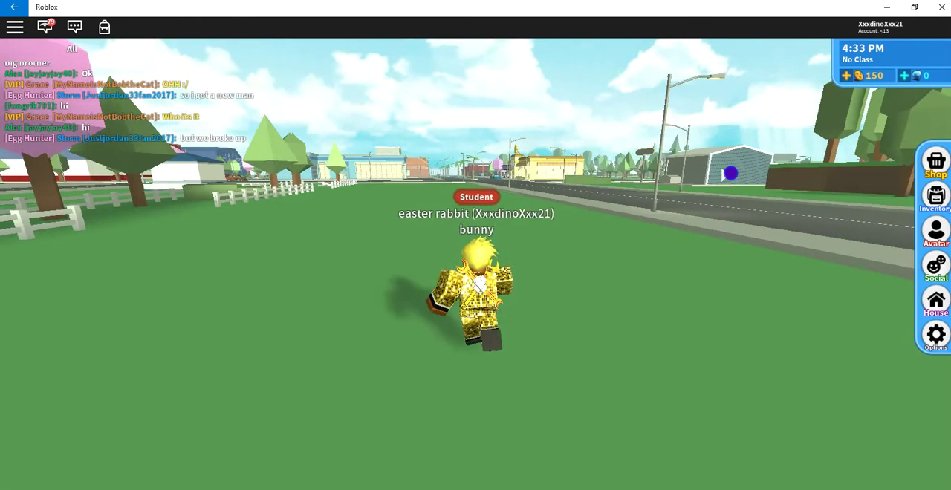
{"action": "left_click_drag", "start_coordinate": [475, 223], "coordinate": [520, 149]}
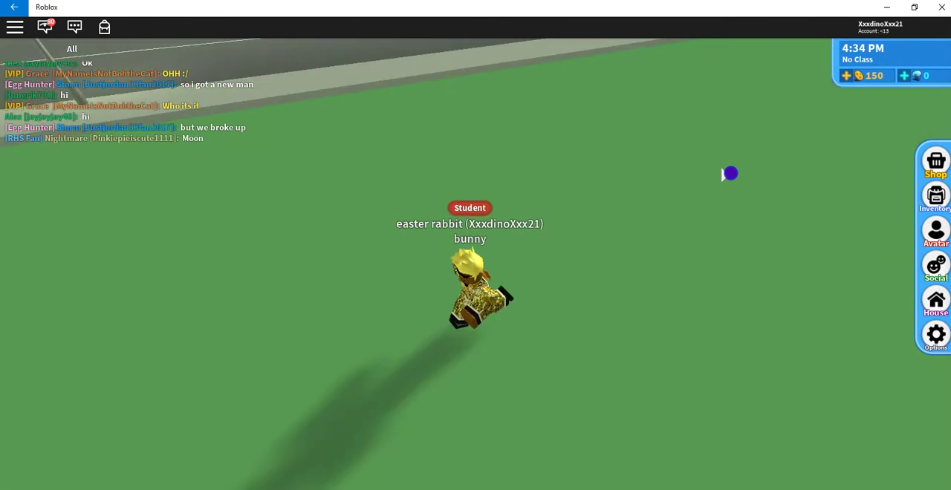
{"action": "left_click_drag", "start_coordinate": [730, 173], "coordinate": [730, 174]}
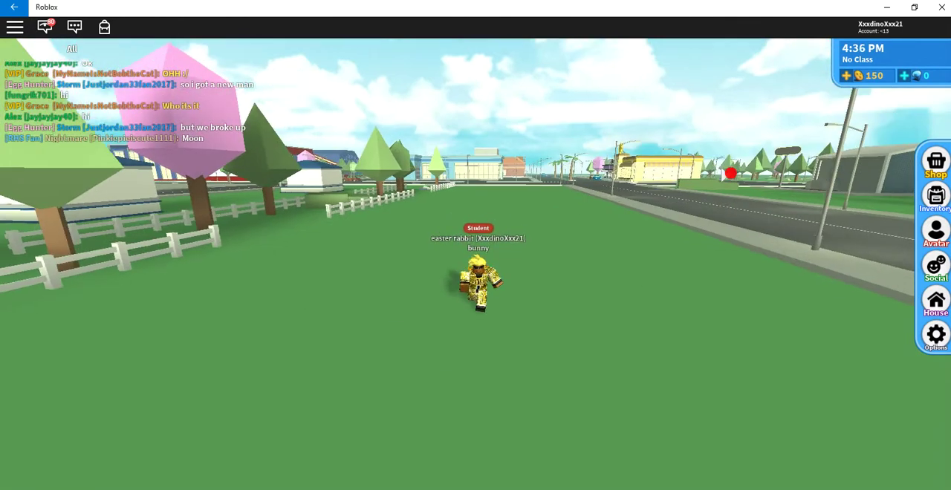
{"action": "key", "text": "w"}
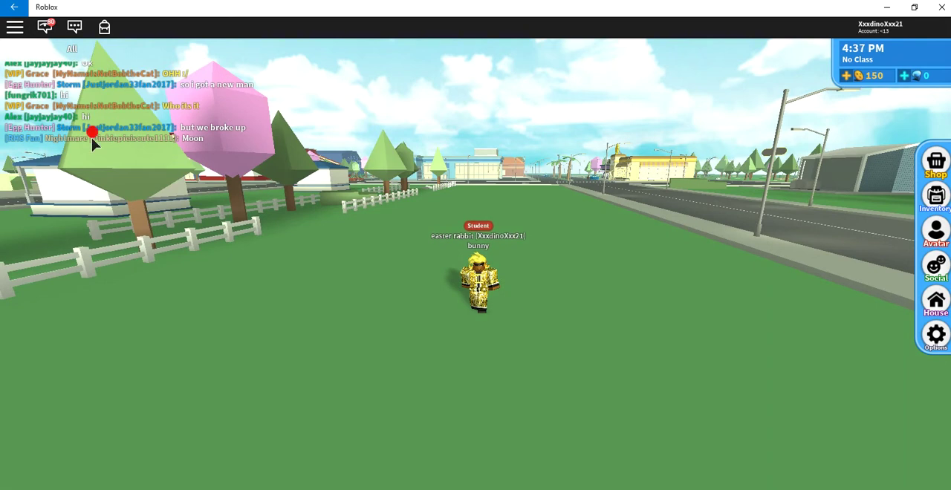
Start a whisper reply to the chatting player from the chat log.
{"action": "left_click", "coordinate": [94, 128]}
{"action": "type", "text": "Y"}
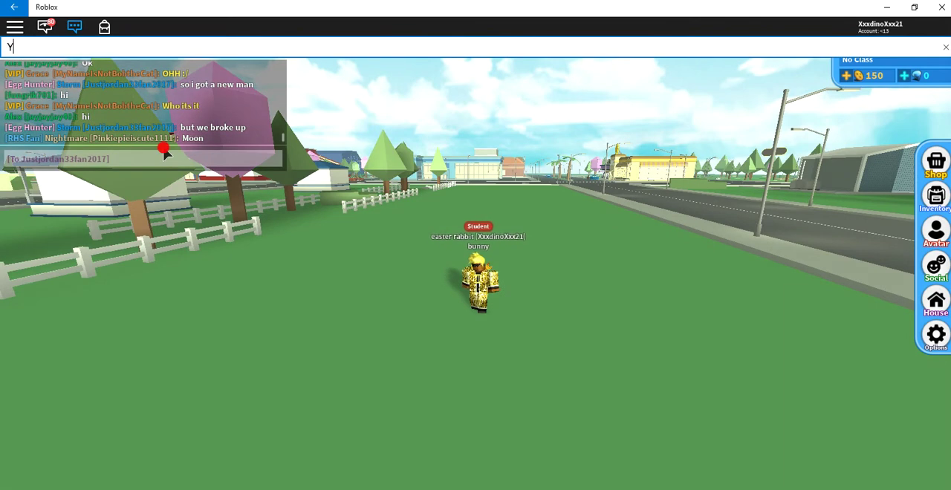
{"action": "type", "text": "ASSSSSS B"}
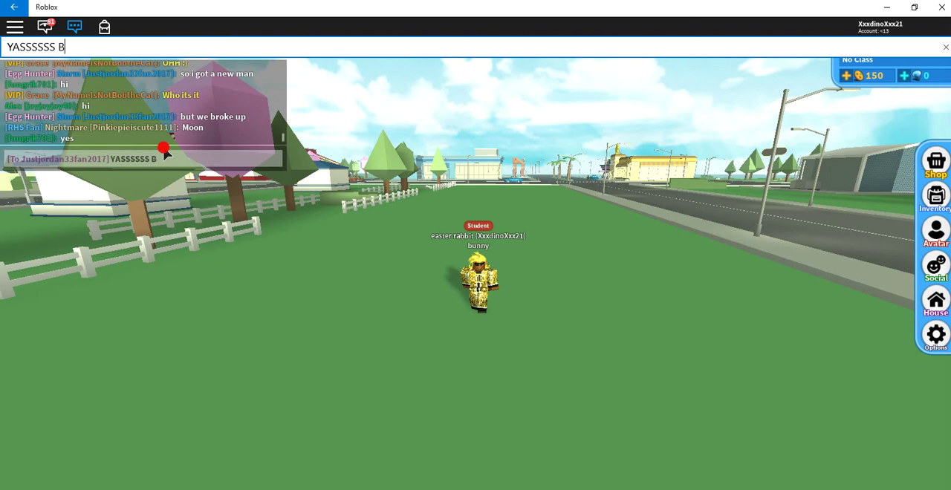
{"action": "type", "text": "A"}
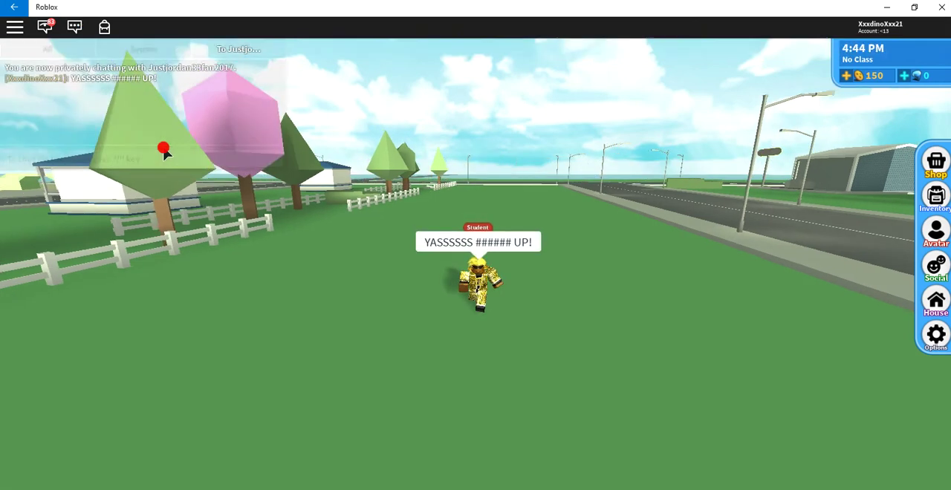
{"action": "type", "text": "w"}
{"action": "left_click_drag", "start_coordinate": [705, 339], "coordinate": [706, 340]}
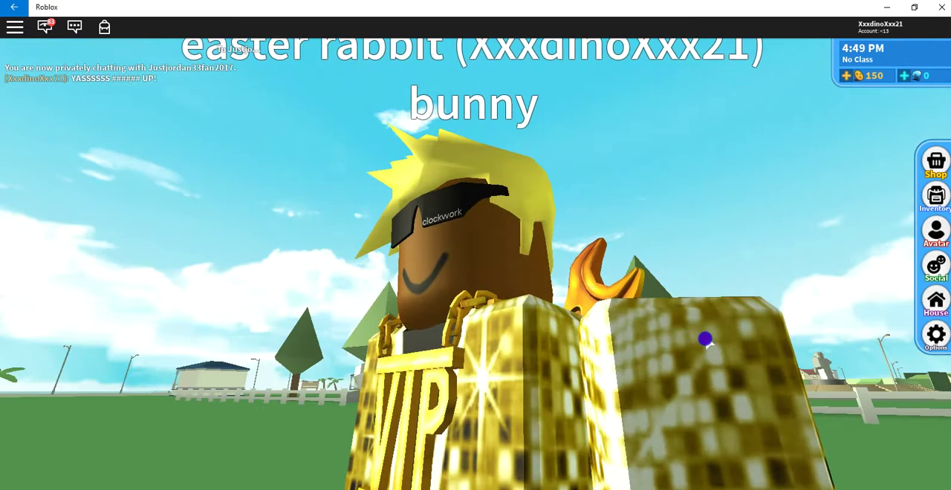
{"action": "left_click_drag", "start_coordinate": [706, 340], "coordinate": [706, 340]}
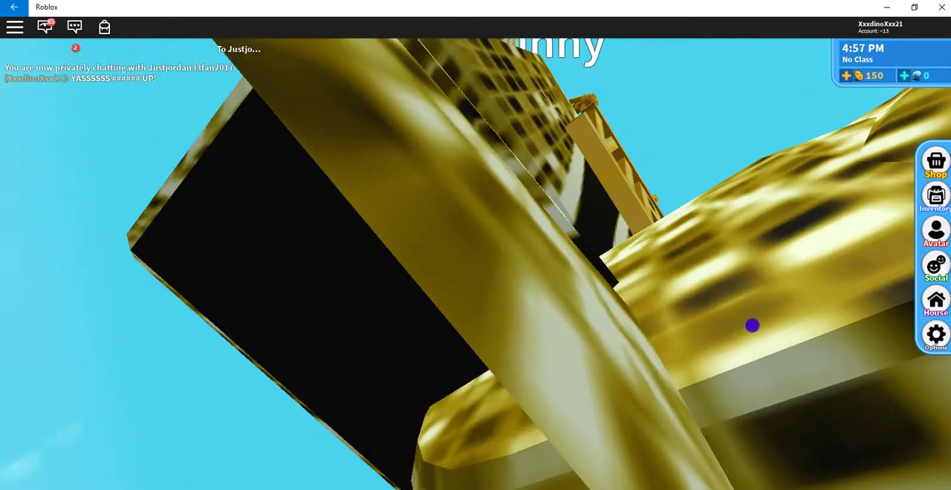
{"action": "scroll", "coordinate": [753, 326], "scroll_direction": "down", "scroll_amount": 5}
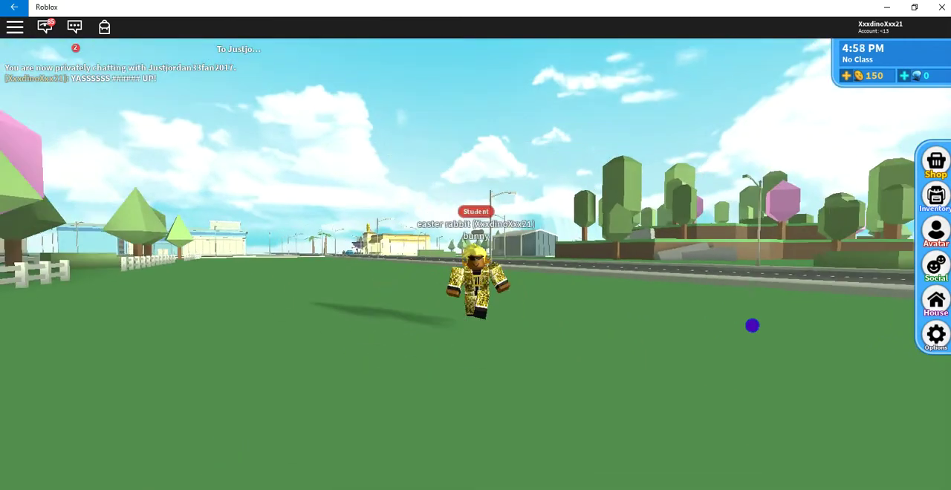
{"action": "scroll", "coordinate": [753, 325], "scroll_direction": "up", "scroll_amount": 5}
{"action": "scroll", "coordinate": [478, 265], "scroll_direction": "down", "scroll_amount": 2}
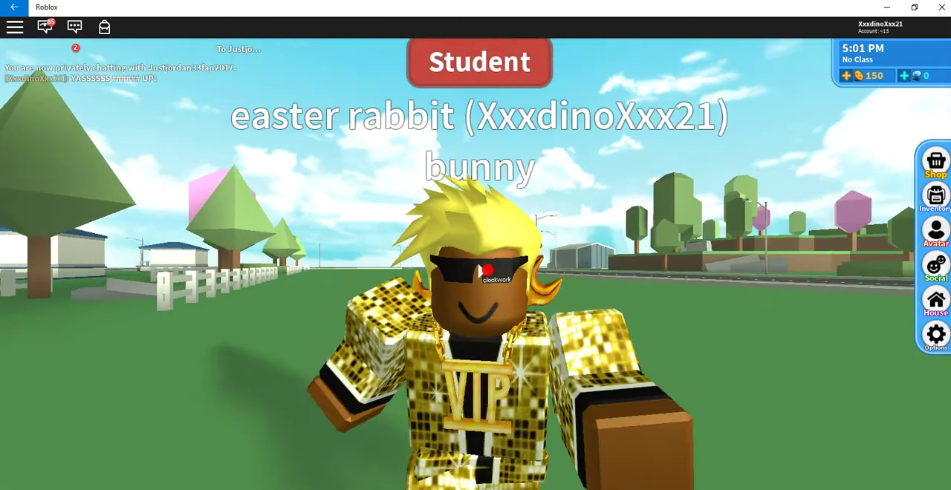
{"action": "key", "text": "w"}
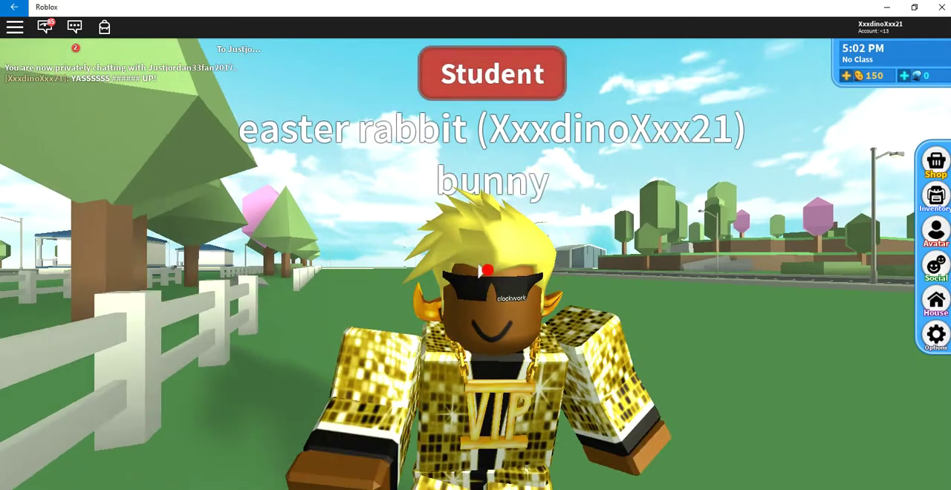
{"action": "key", "text": "w"}
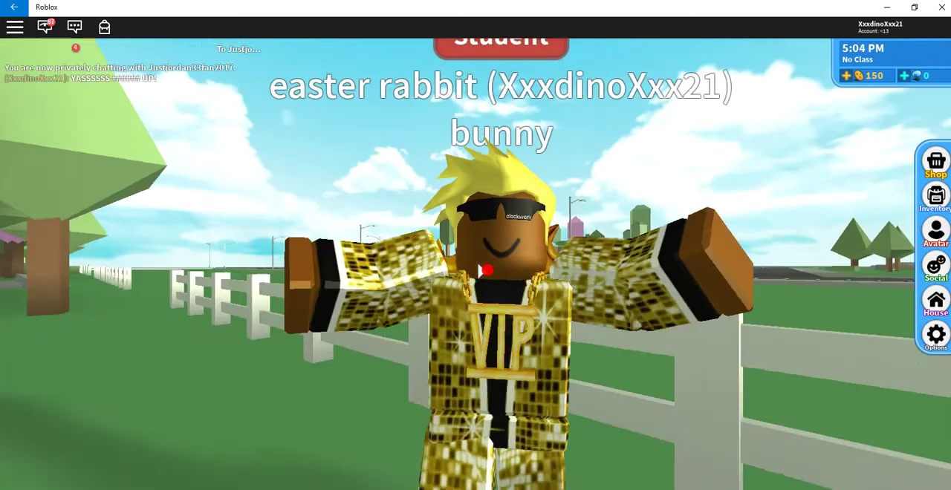
{"action": "key", "text": "w"}
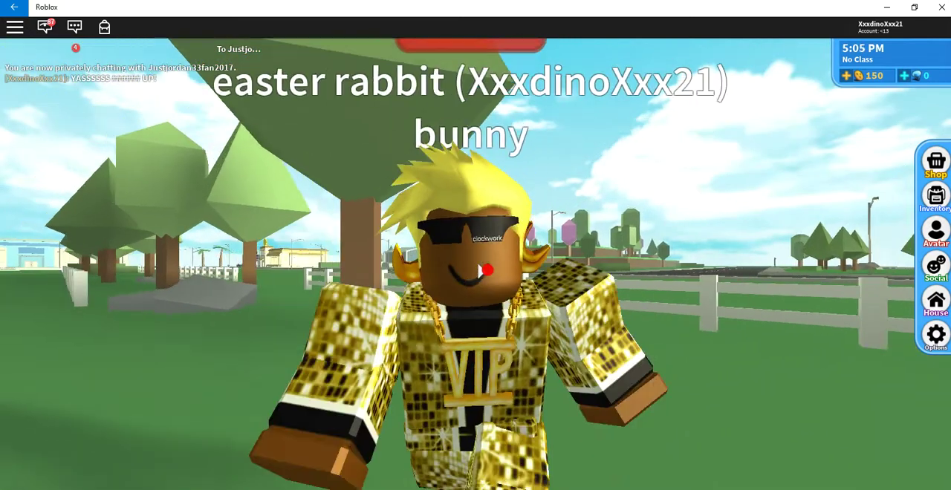
{"action": "key", "text": "s"}
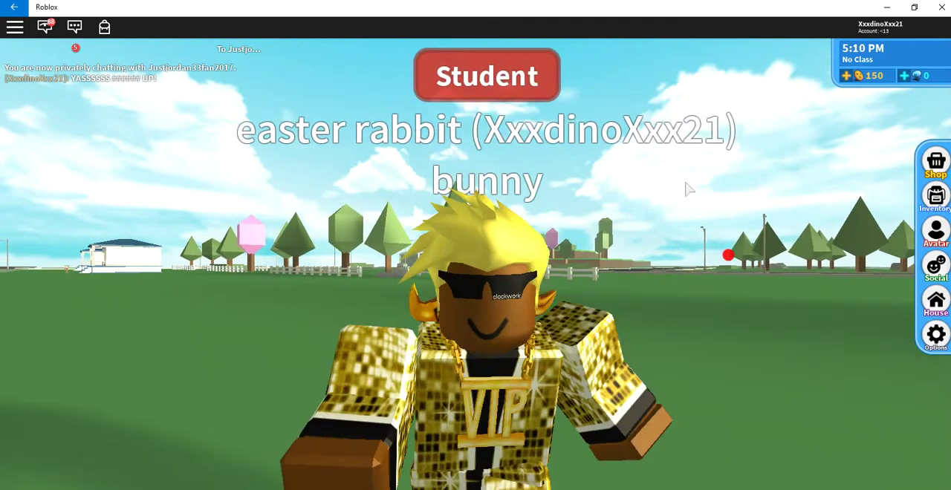
{"action": "key", "text": "s"}
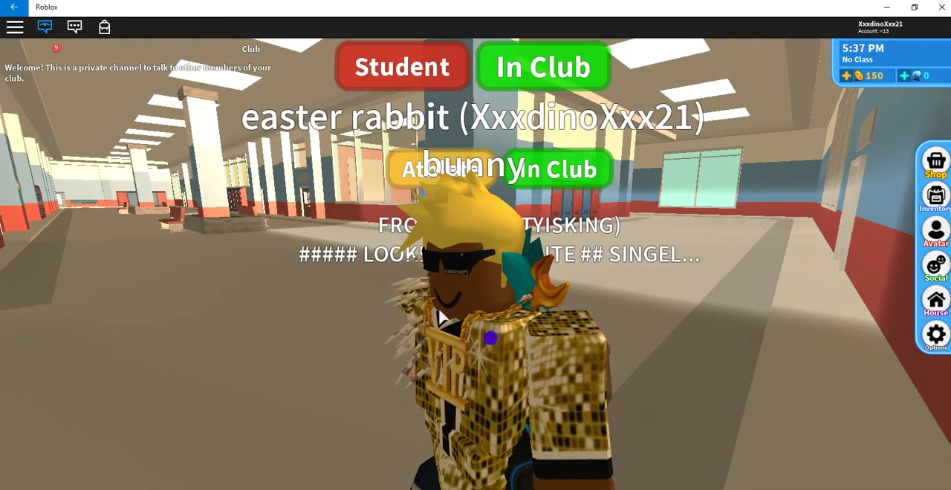
Walk the avatar through the doorway into the gym while turning the camera.
{"action": "right_click", "coordinate": [443, 318]}
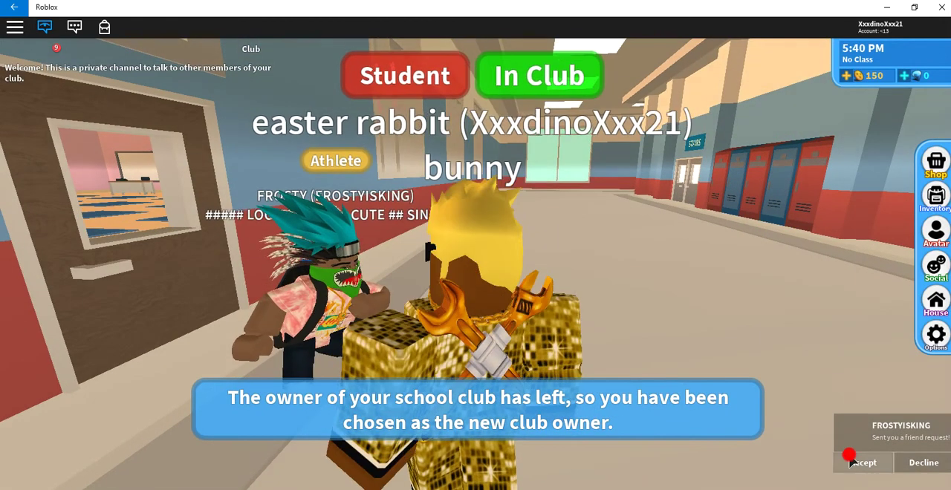
{"action": "left_click_drag", "start_coordinate": [777, 405], "coordinate": [475, 297]}
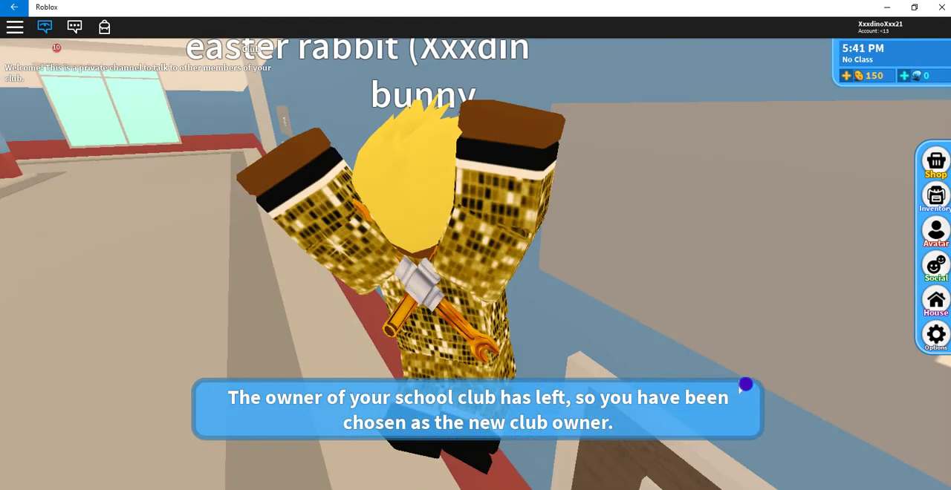
{"action": "key", "text": "w"}
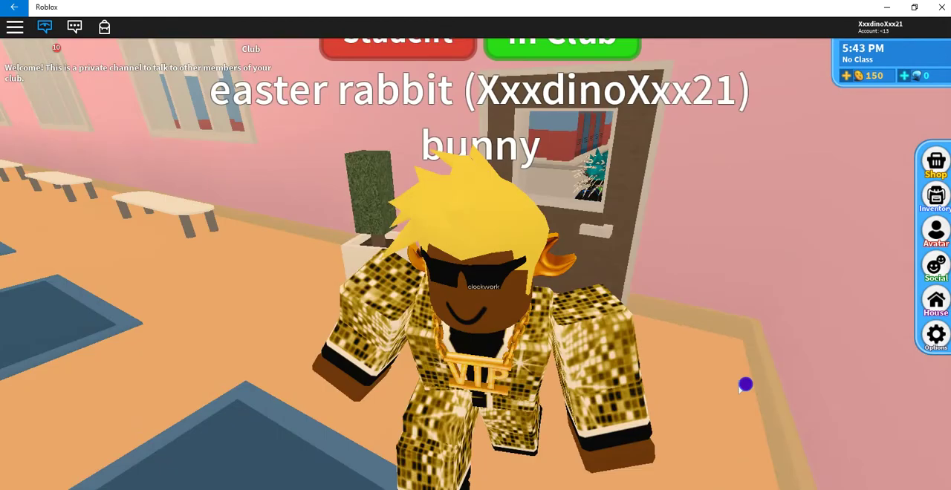
{"action": "scroll", "coordinate": [745, 385], "scroll_direction": "down", "scroll_amount": 3}
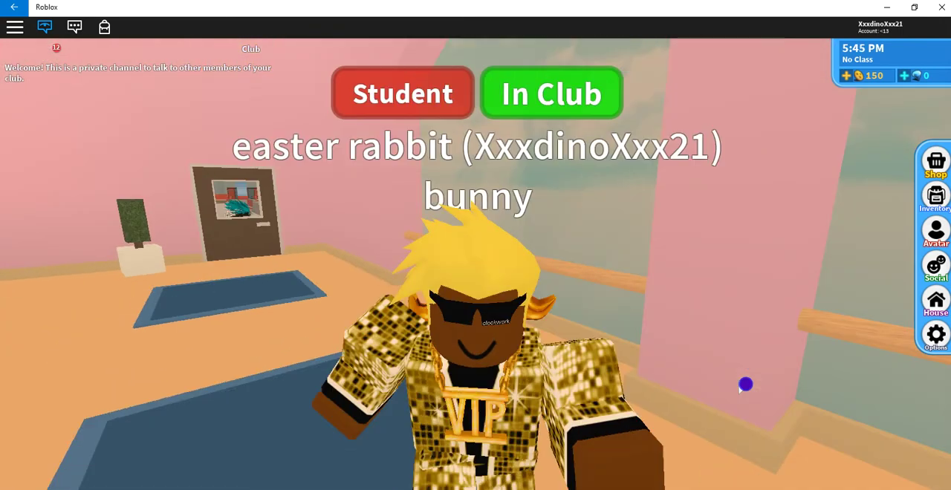
{"action": "key", "text": "s"}
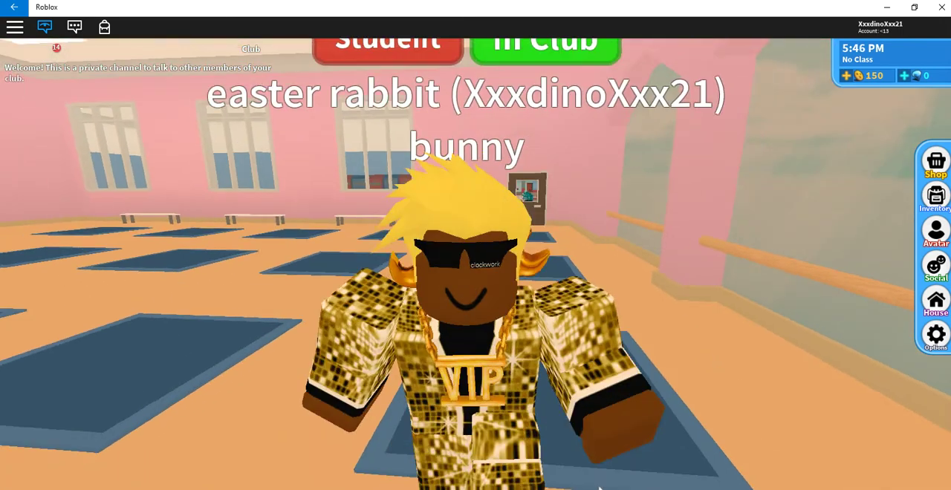